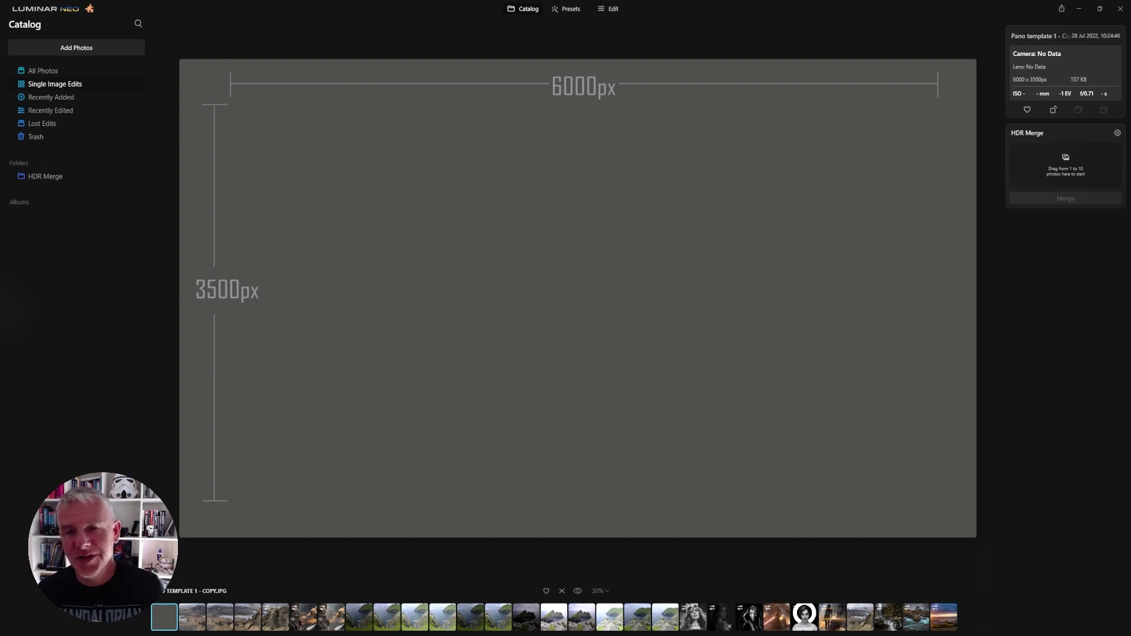
left_click(525, 8)
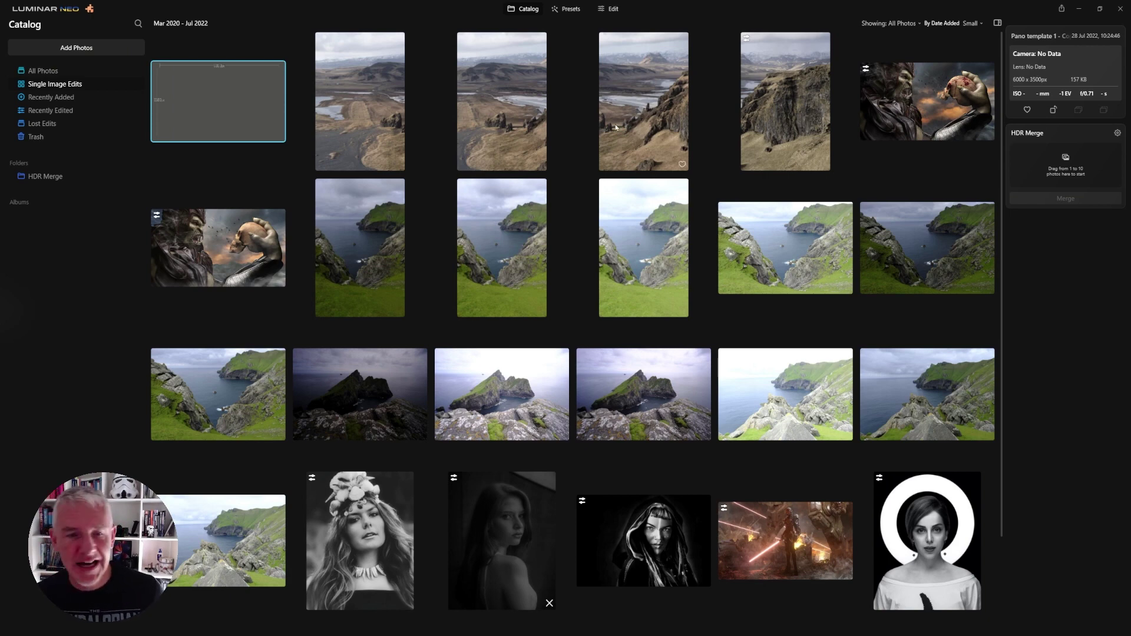
left_click(523, 121)
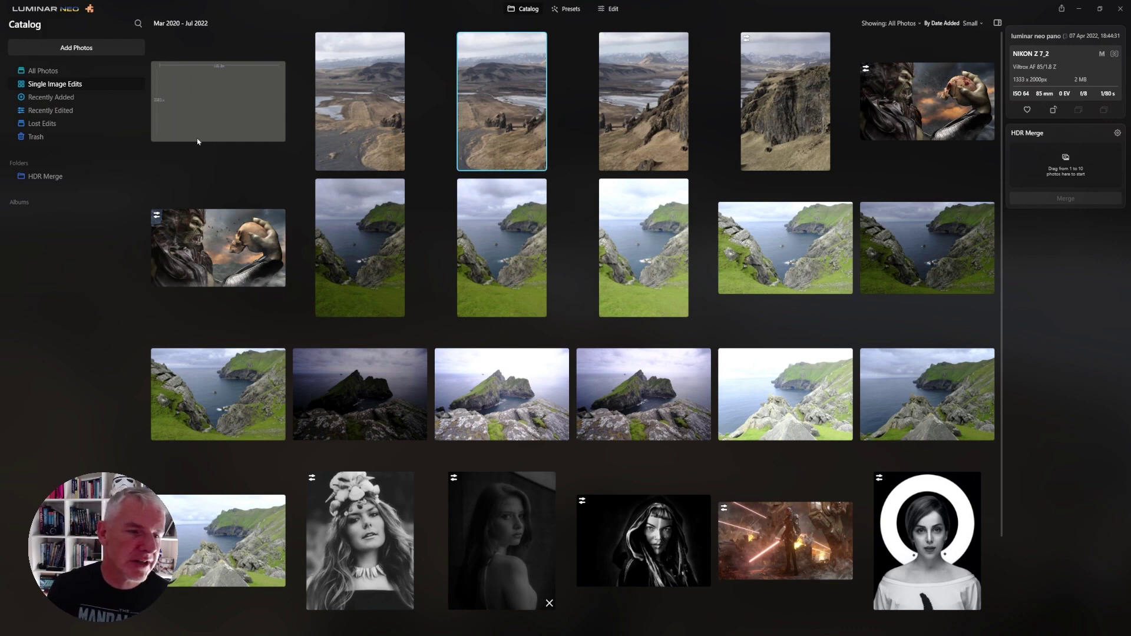
double_click(245, 110)
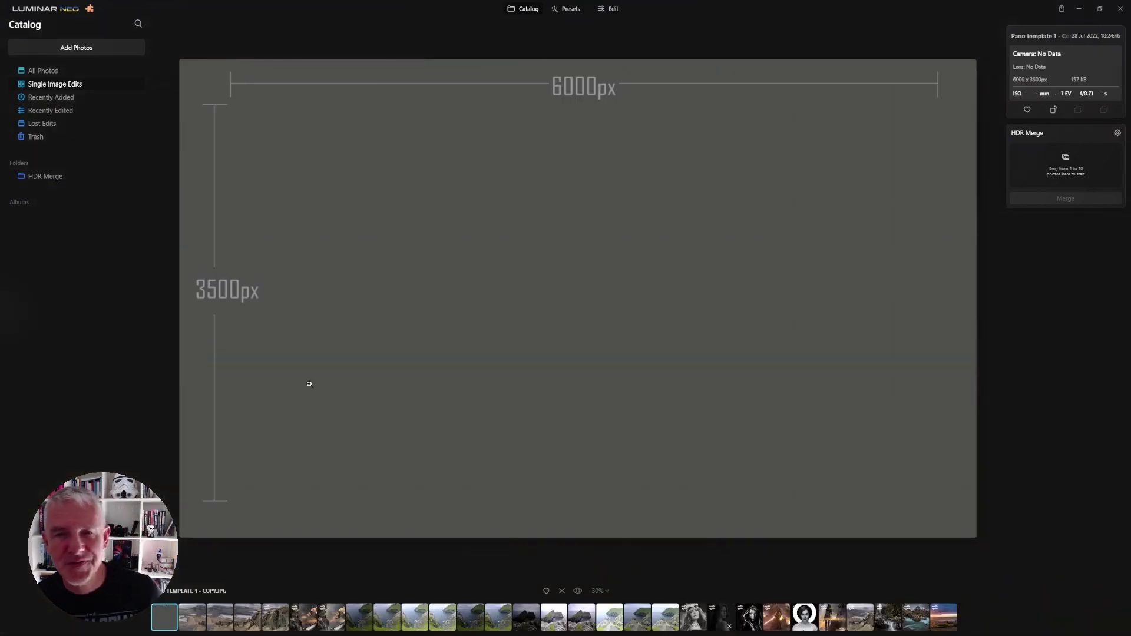
- In Edit, add the cliff photo from All My Images as a new layer on the pano template
left_click(613, 10)
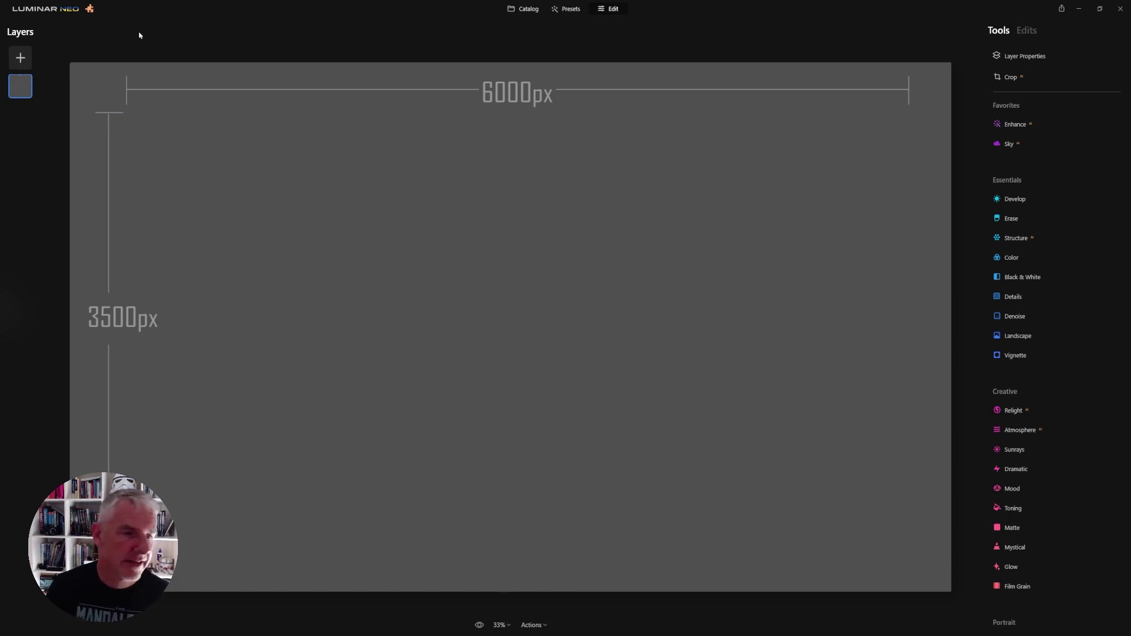
left_click(20, 57)
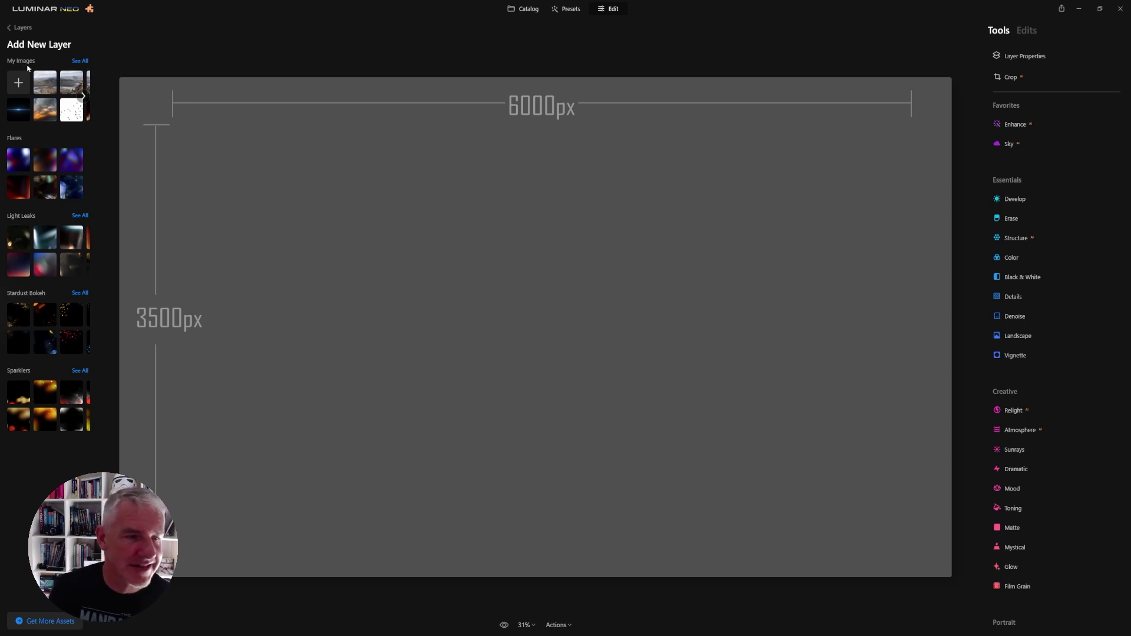
left_click(80, 61)
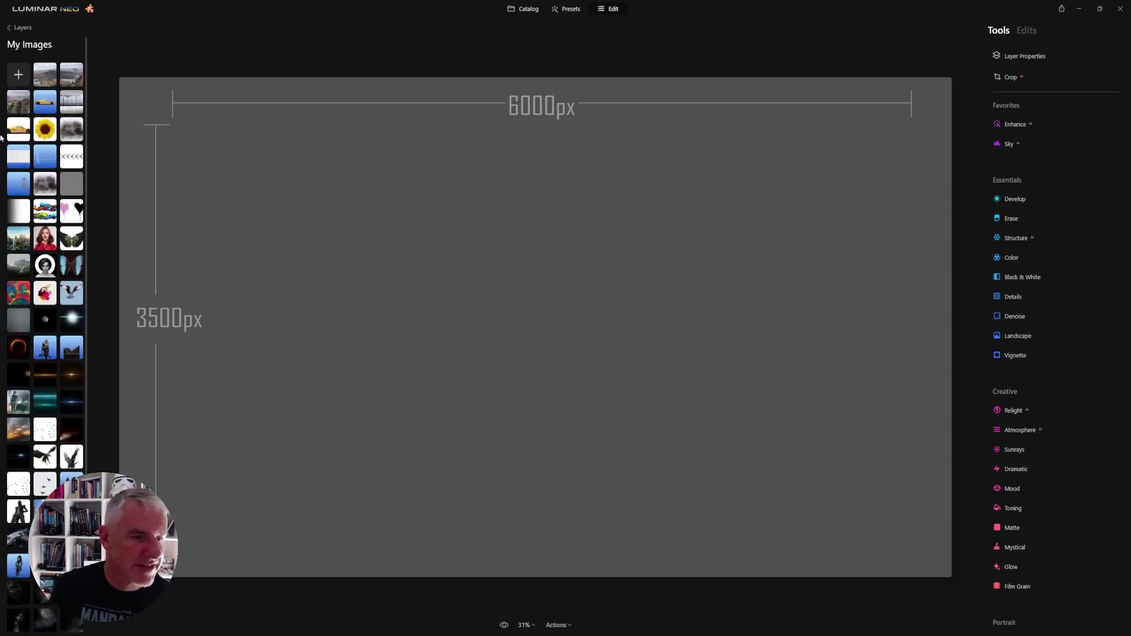
left_click(25, 92)
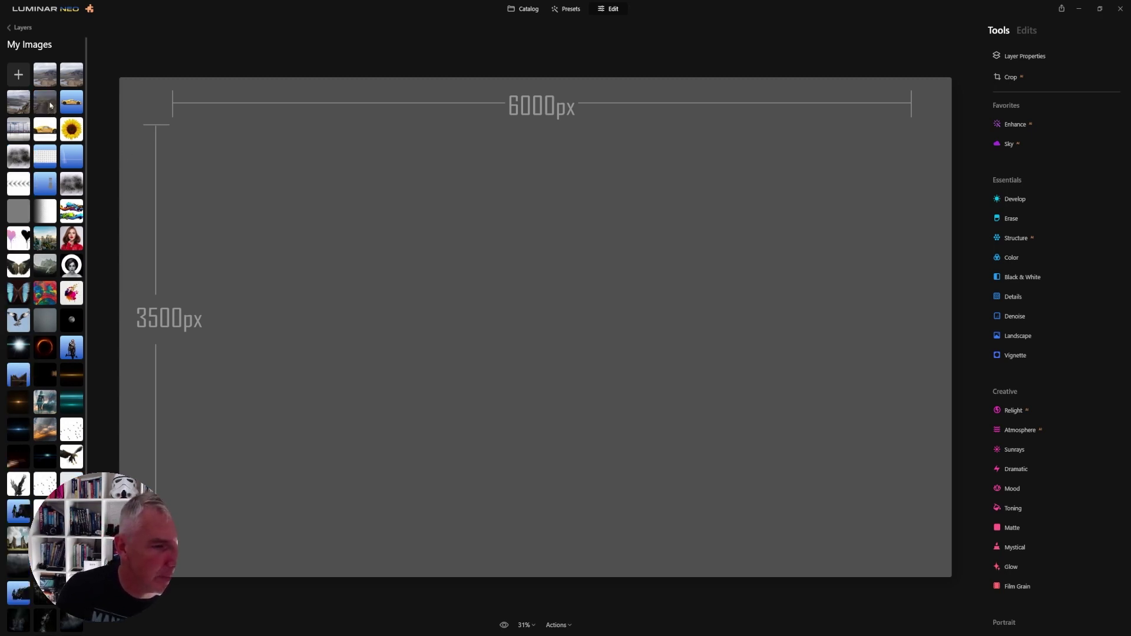
left_click(47, 104)
- Move the cliff layer to the canvas's right side and set its opacity to 100
left_click(518, 295)
left_click_drag(533, 295, 789, 294)
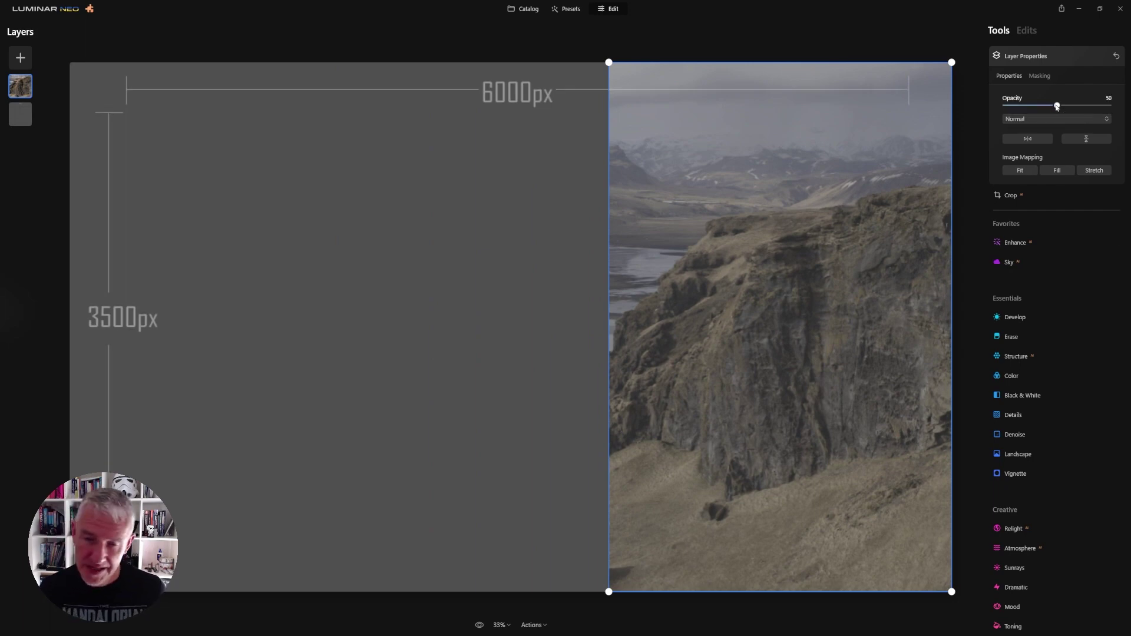
left_click_drag(1056, 106, 1111, 106)
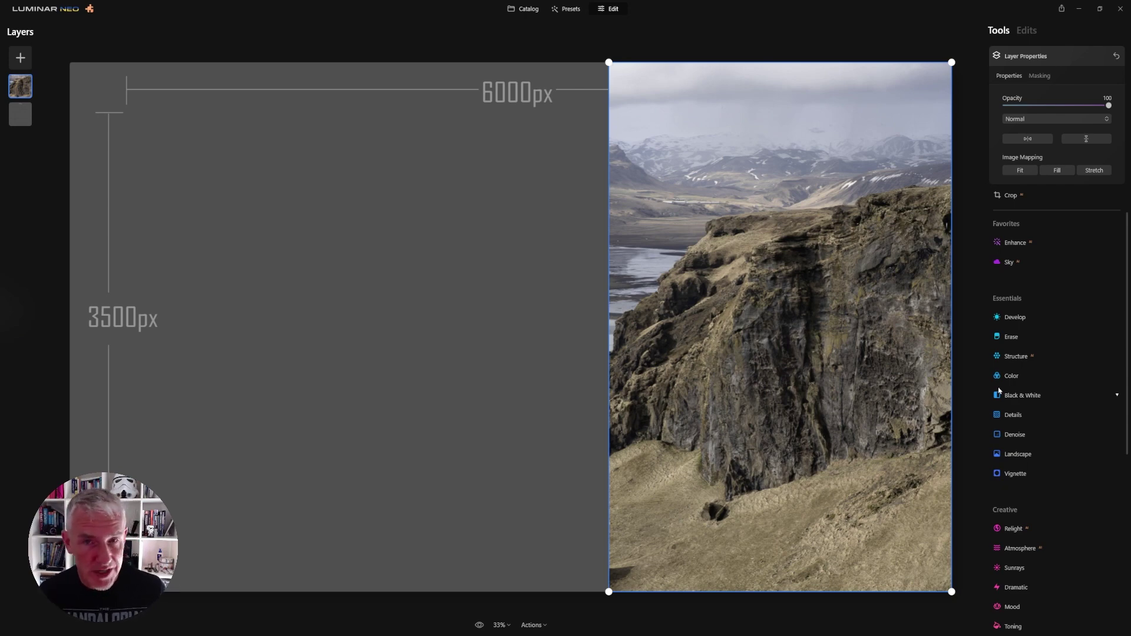
left_click(20, 58)
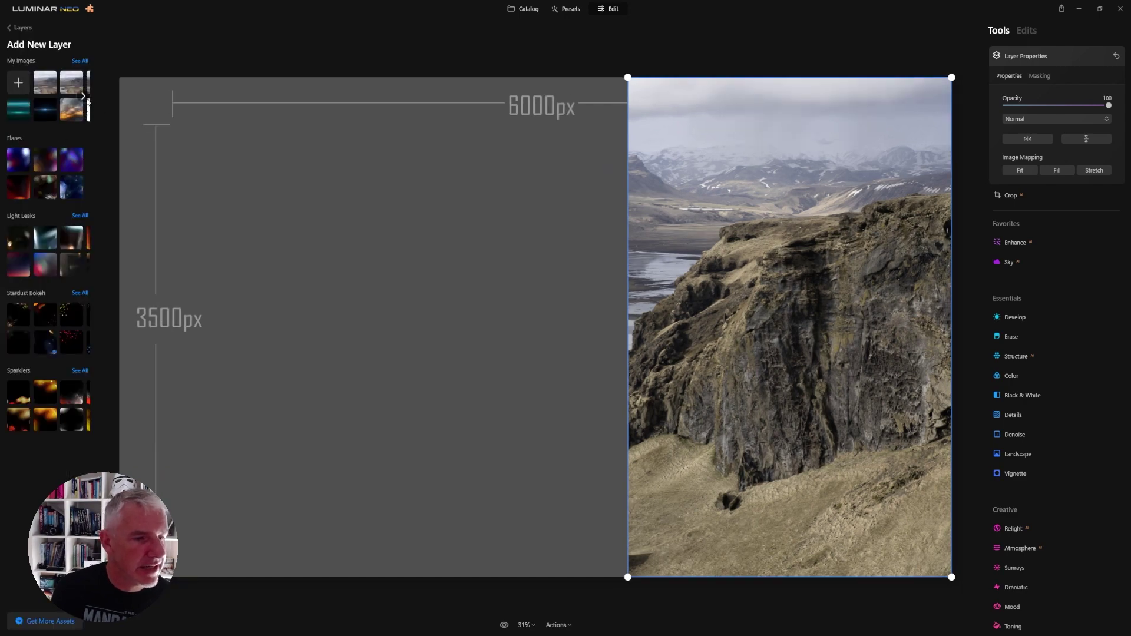
- Add the river valley photo from All My Images as a new layer at 50 opacity
left_click(80, 61)
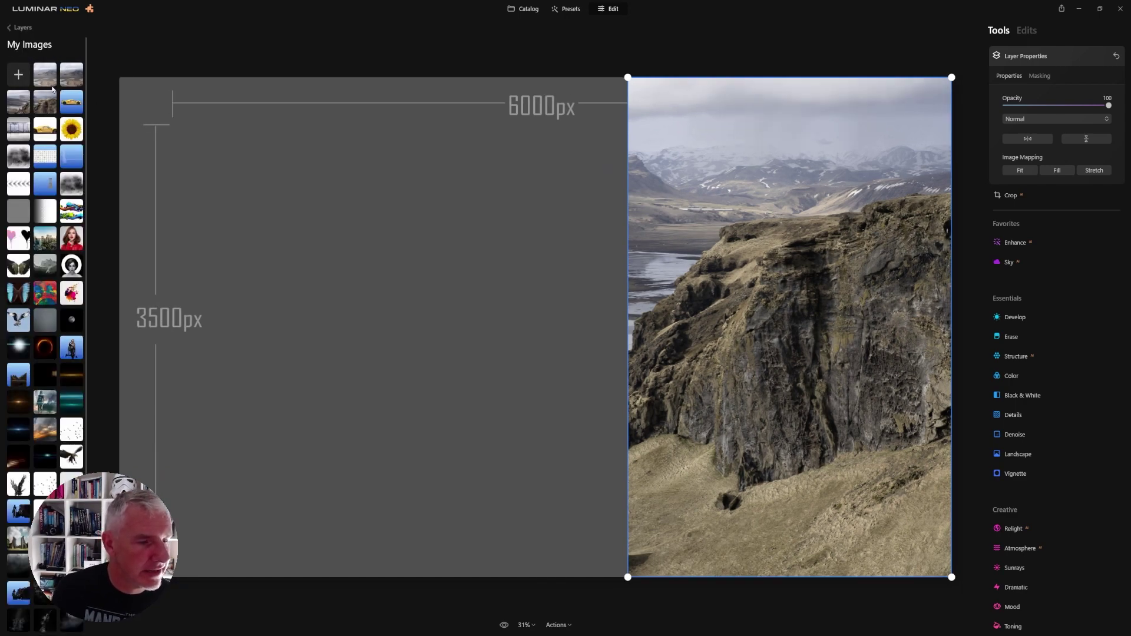
left_click(20, 109)
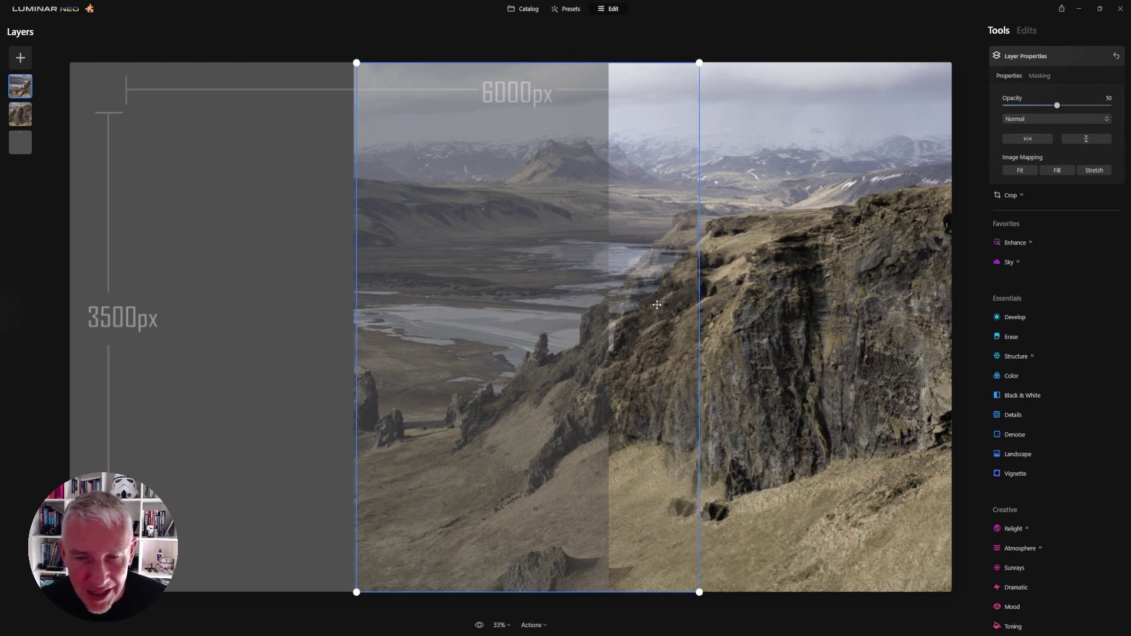
- Nudge the valley layer into alignment with the cliff photo and raise its opacity to 100
mouse_move(658, 305)
left_mouse_down()
mouse_move(667, 307)
mouse_move(653, 308)
left_mouse_up()
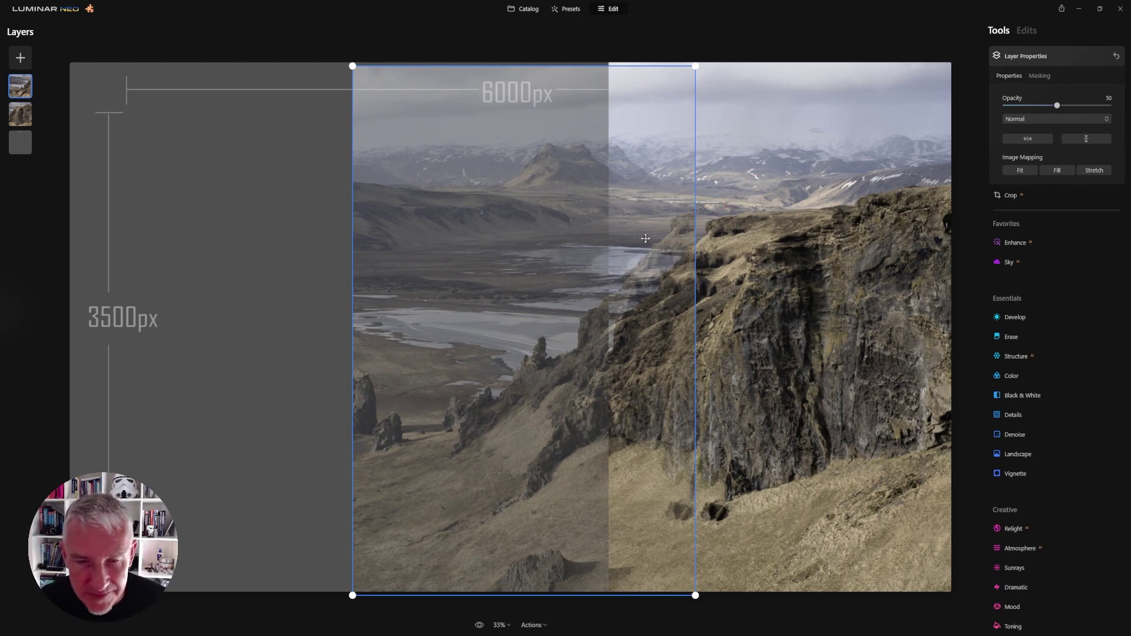
left_click_drag(646, 238, 681, 241)
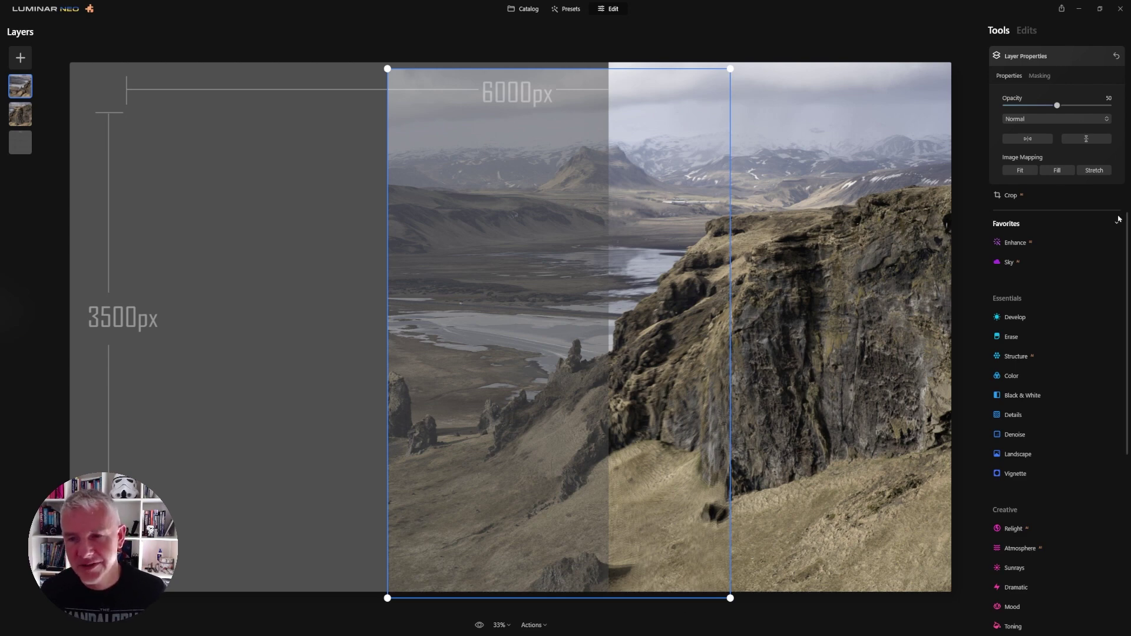
left_click_drag(1057, 105, 1108, 105)
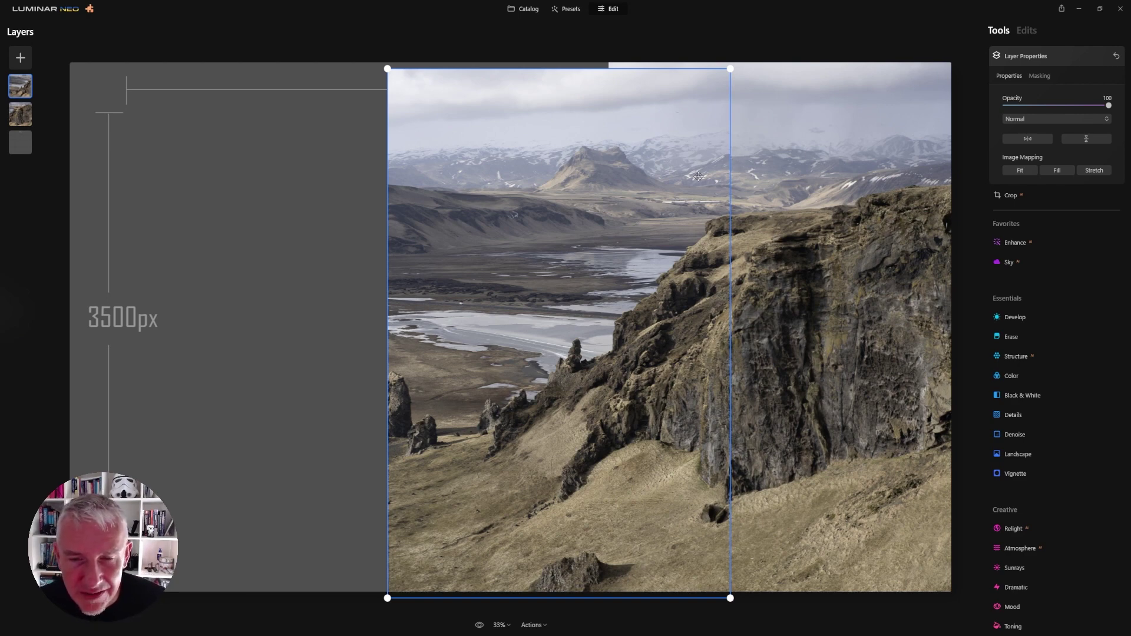
left_click_drag(716, 152, 712, 167)
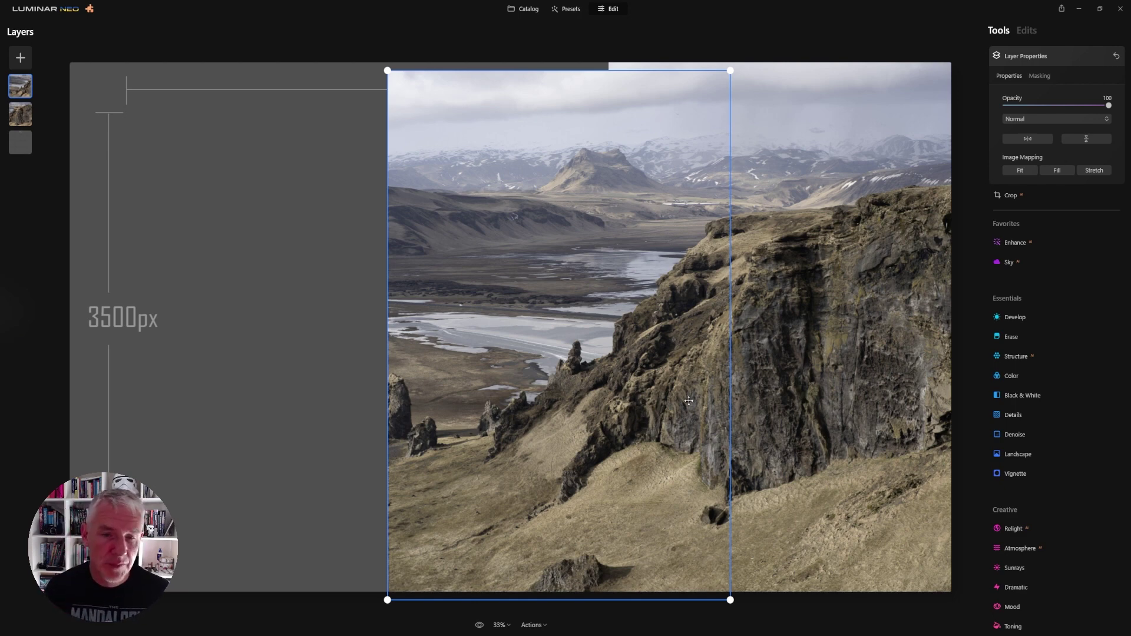
- Add the third landscape photo from All My Images as a new layer
left_click(20, 57)
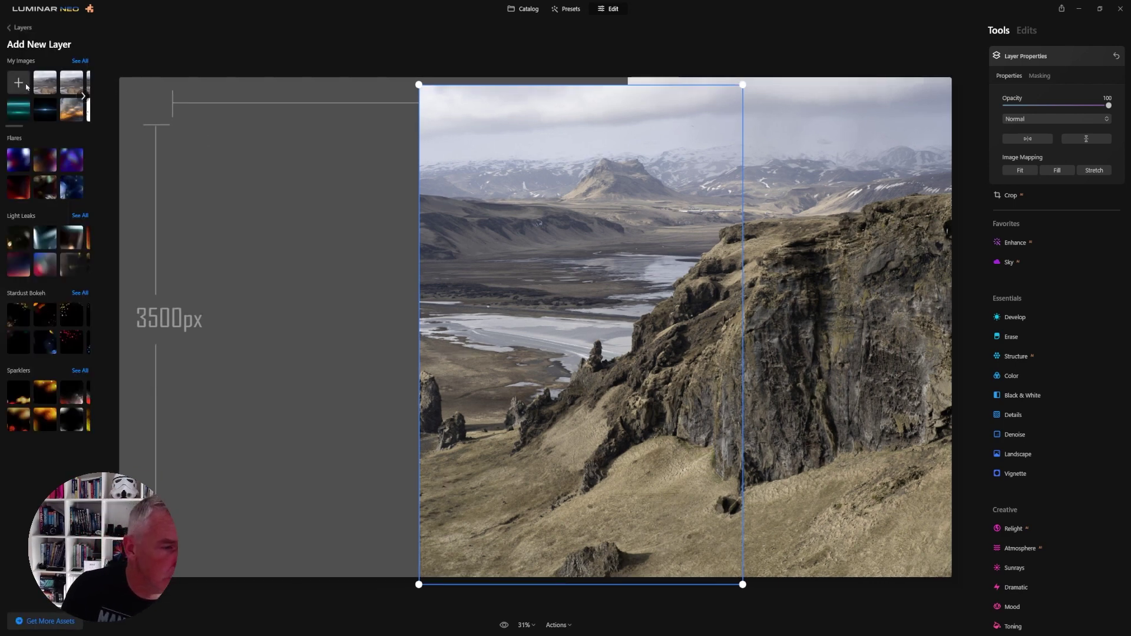
left_click(80, 61)
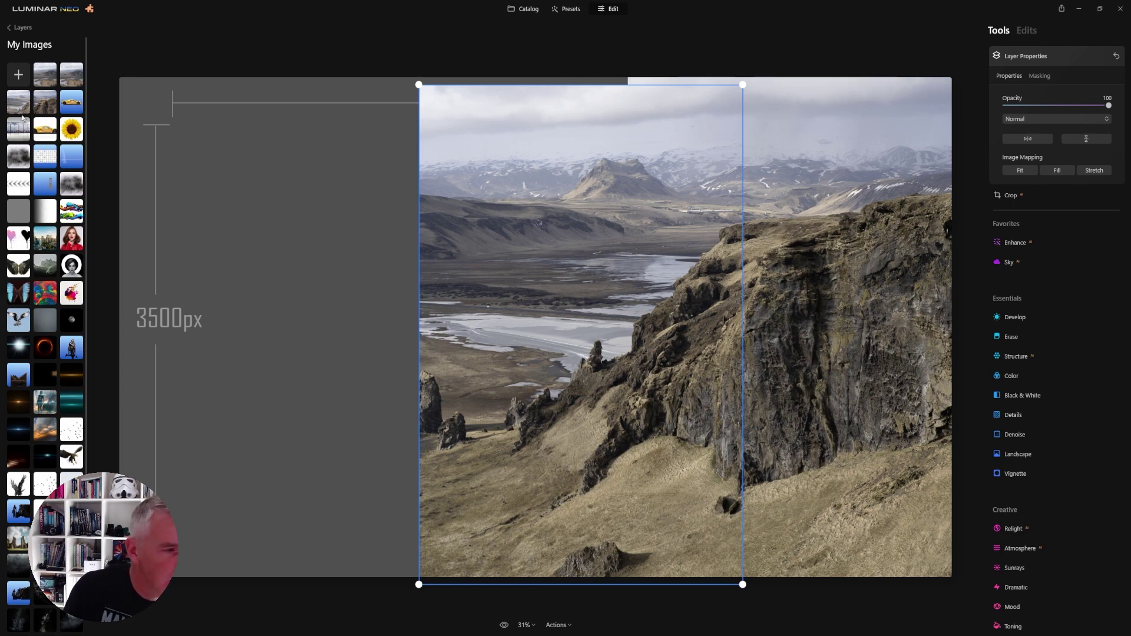
left_click(72, 82)
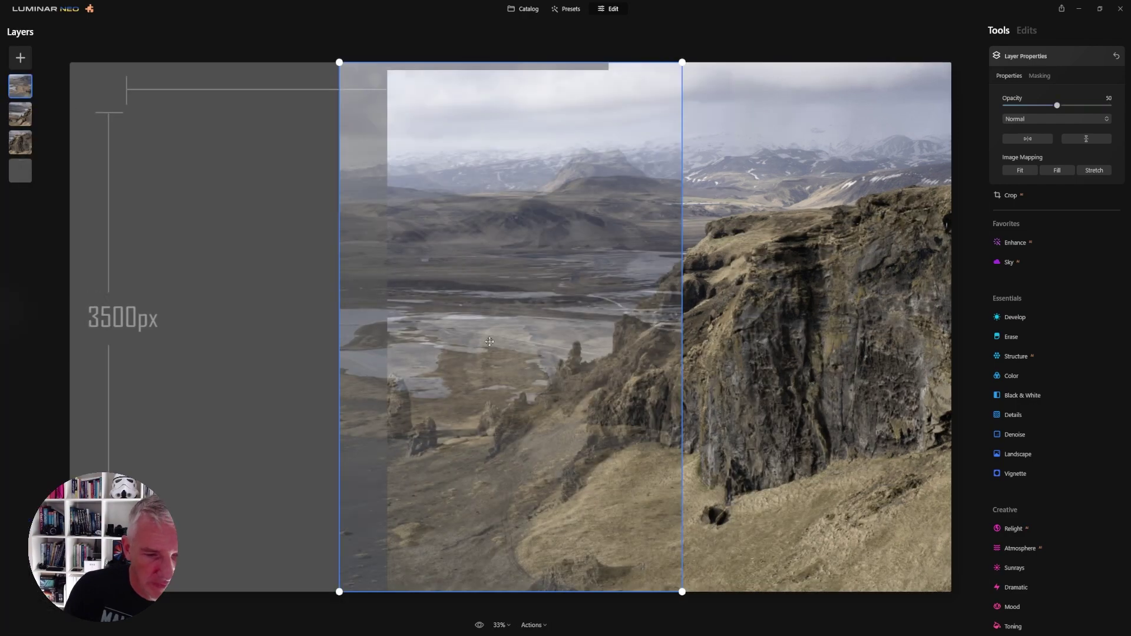
- Drag the third photo to the canvas's left edge, align it with the valley, and set opacity 100
left_click_drag(541, 348, 336, 349)
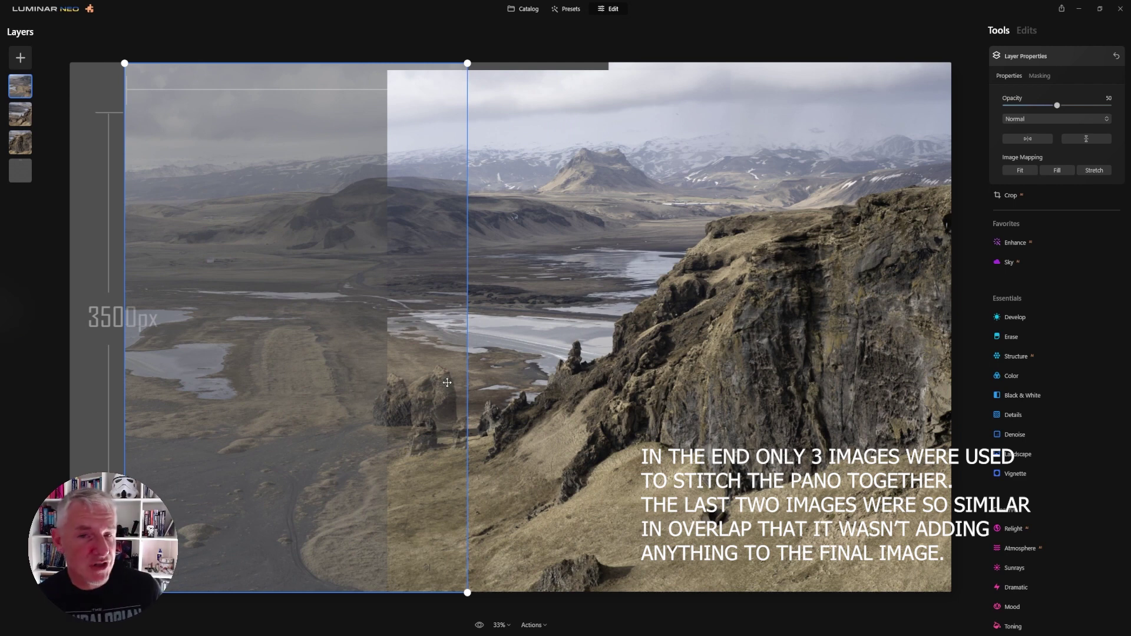
left_click_drag(446, 405, 402, 413)
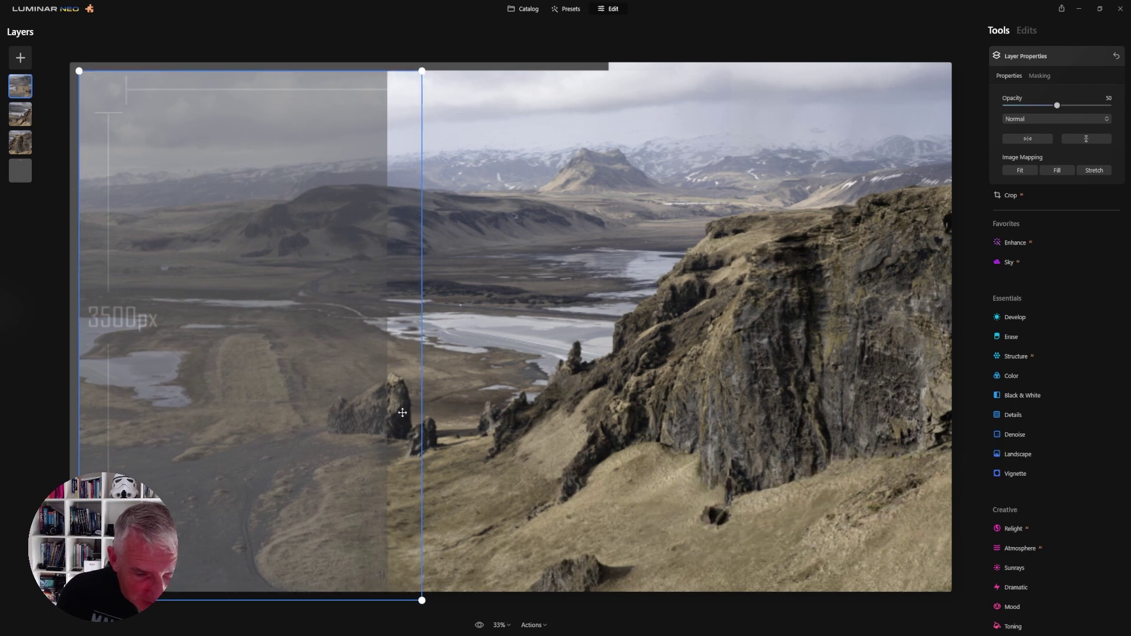
left_click_drag(402, 414, 405, 410)
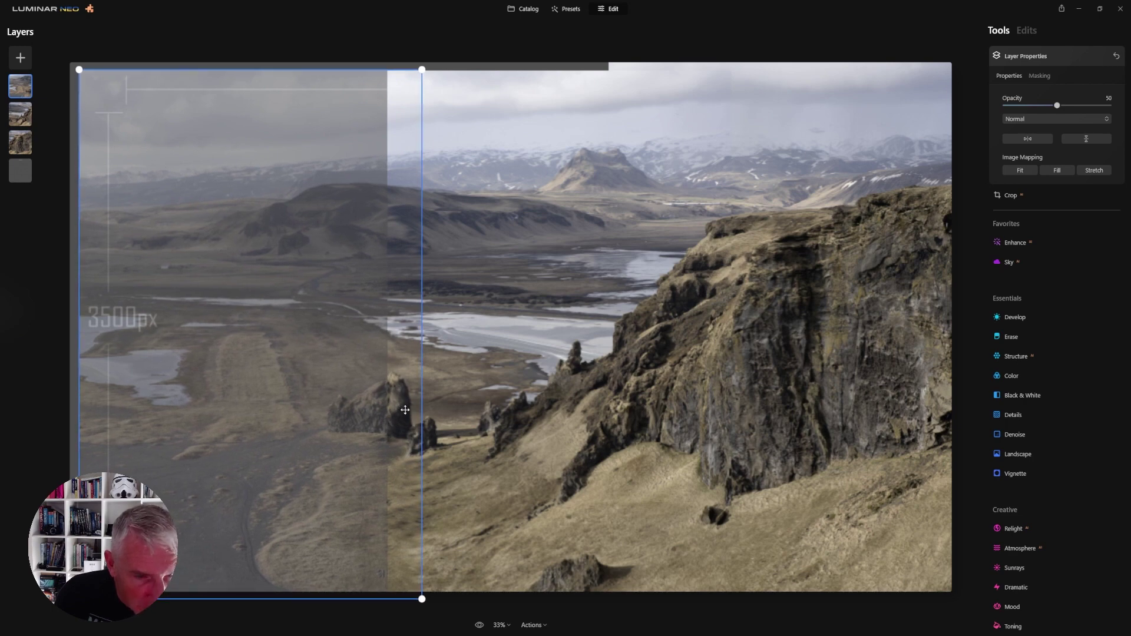
left_click_drag(404, 409, 406, 410)
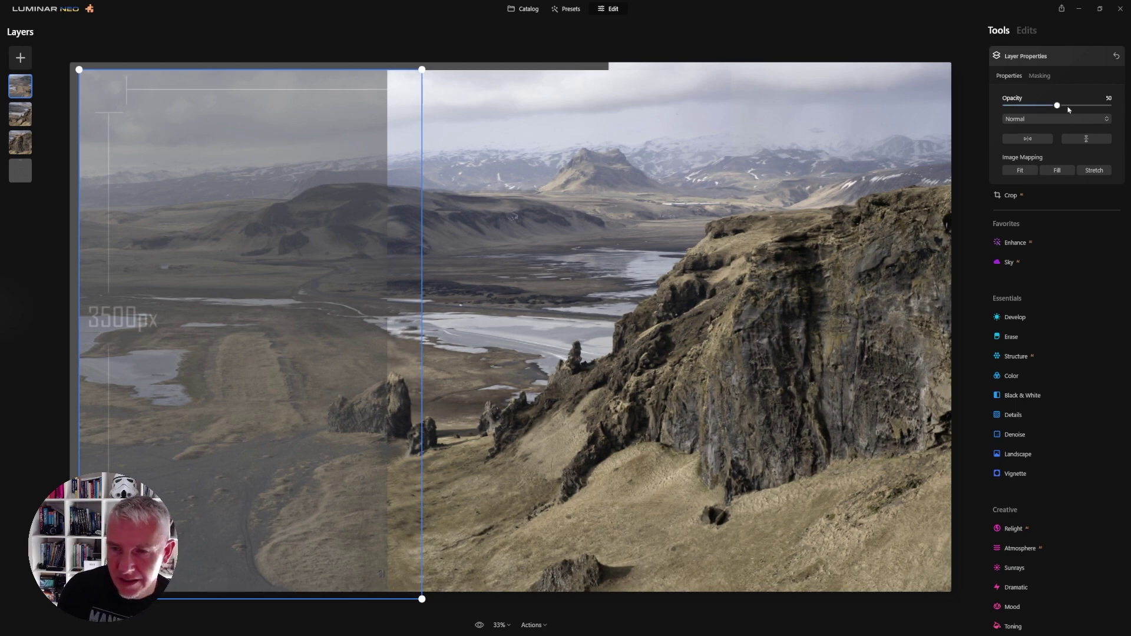
left_click_drag(1056, 105, 1110, 105)
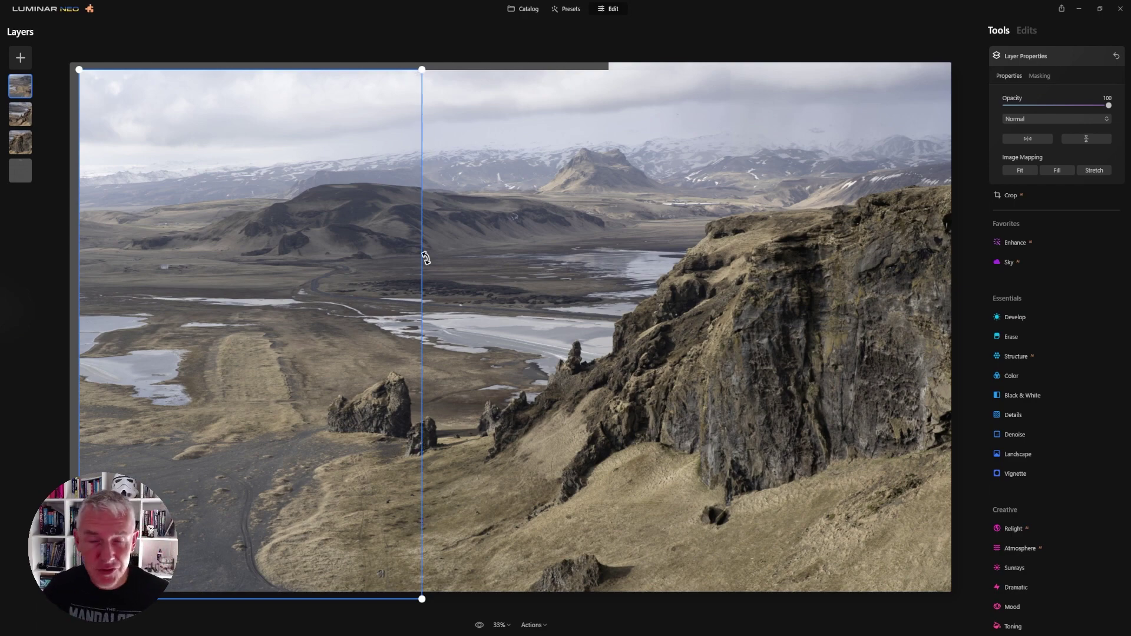
- Check the left layer's overlap with the middle valley layer and nudge it slightly left
left_click(503, 273)
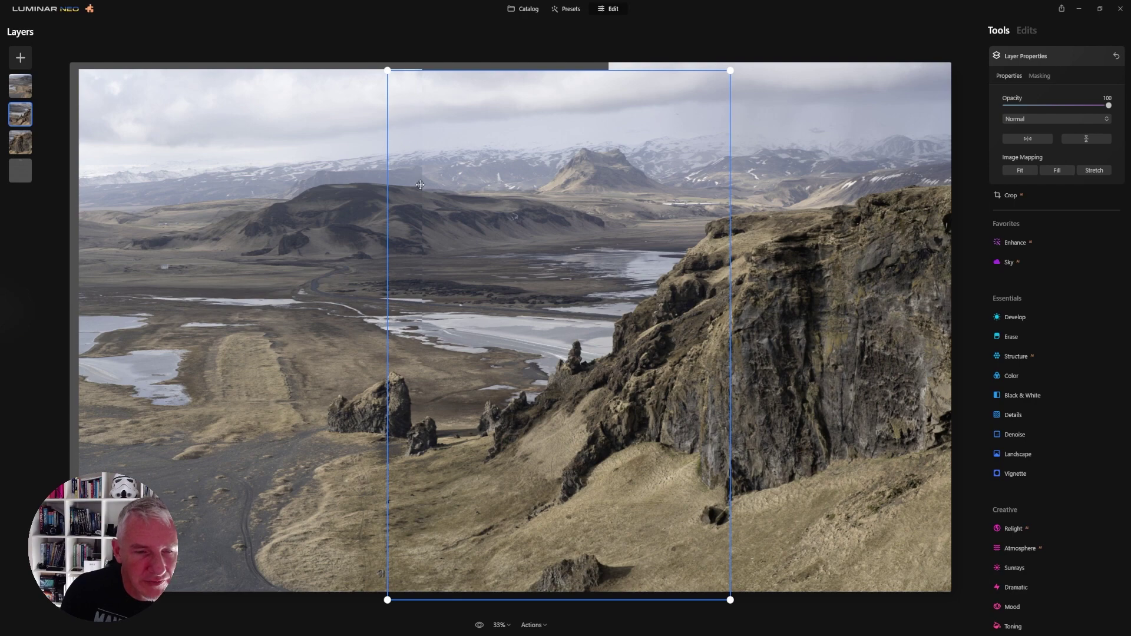
left_click(361, 221)
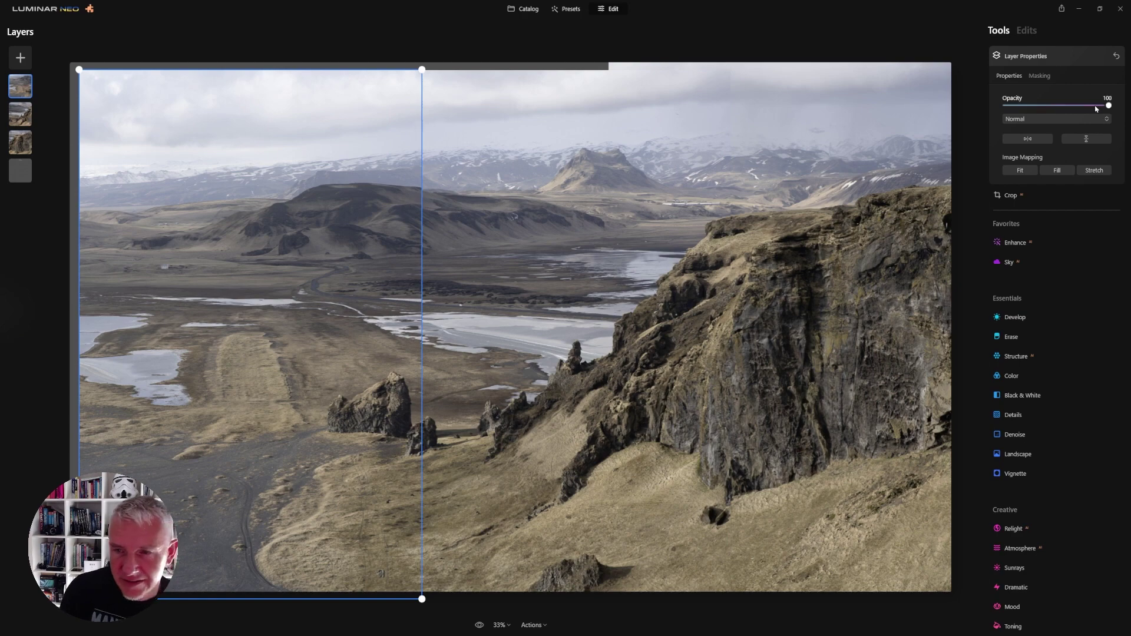
mouse_move(1107, 107)
left_mouse_down()
mouse_move(1019, 106)
mouse_move(1108, 105)
left_mouse_up()
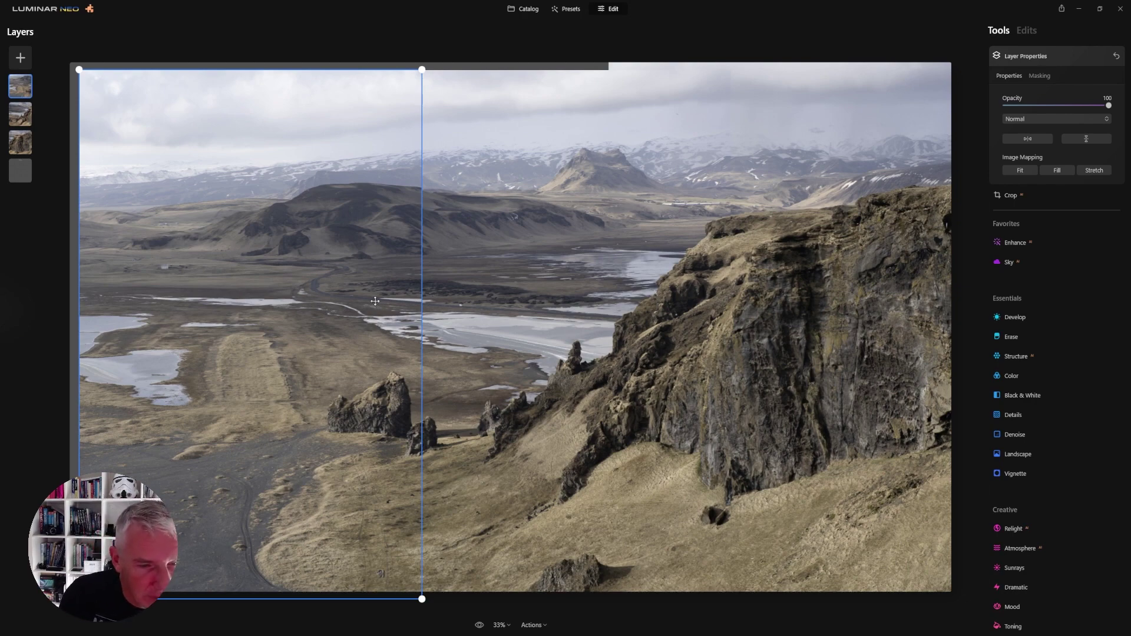
left_click_drag(374, 302, 366, 302)
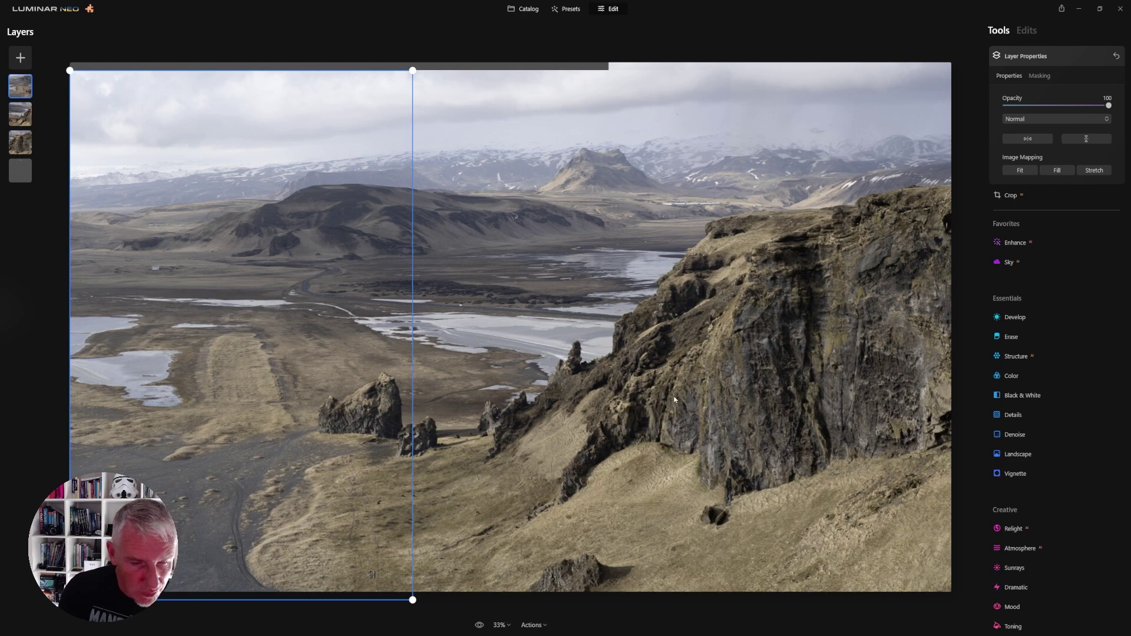
- Hide and re-show the left layer to compare, then shift it about 16 px right
right_click(32, 87)
left_click(51, 95)
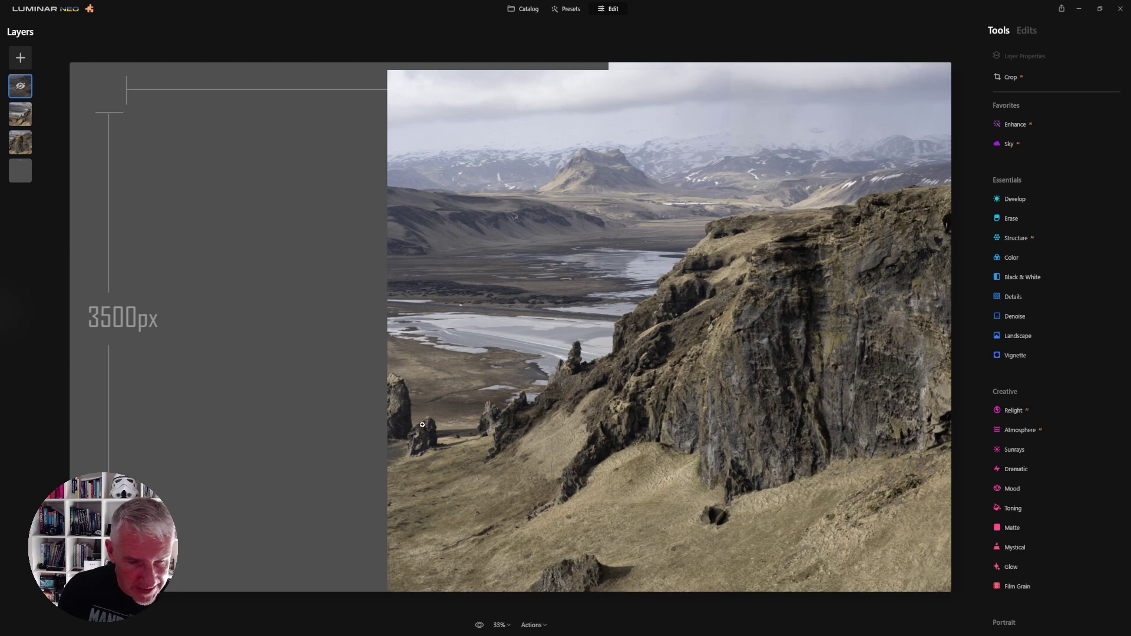
right_click(27, 96)
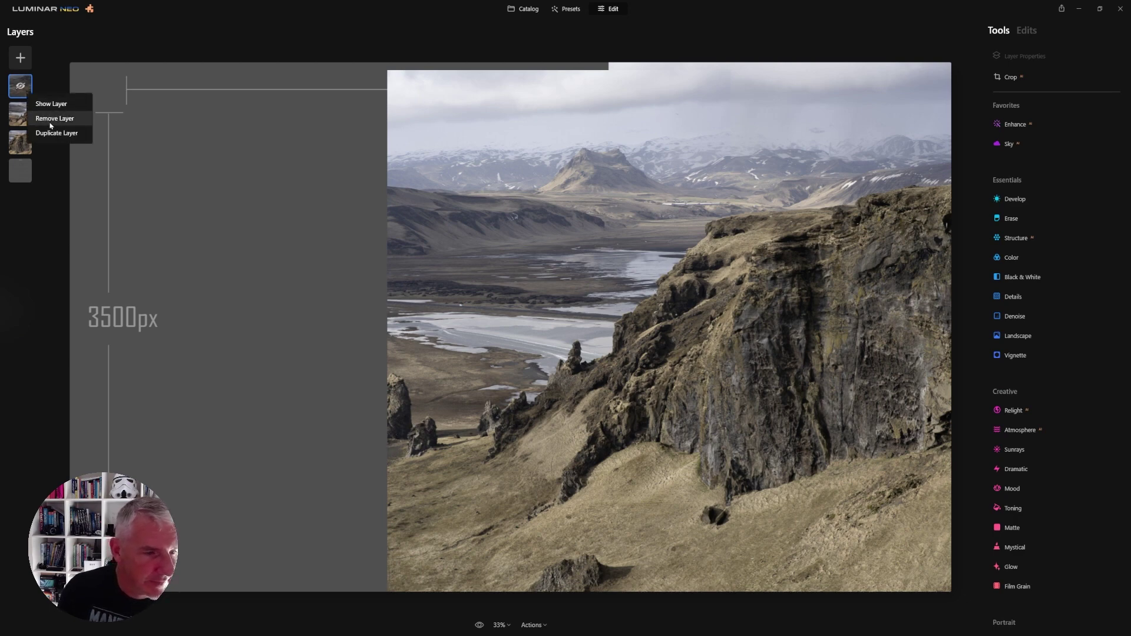
left_click(50, 104)
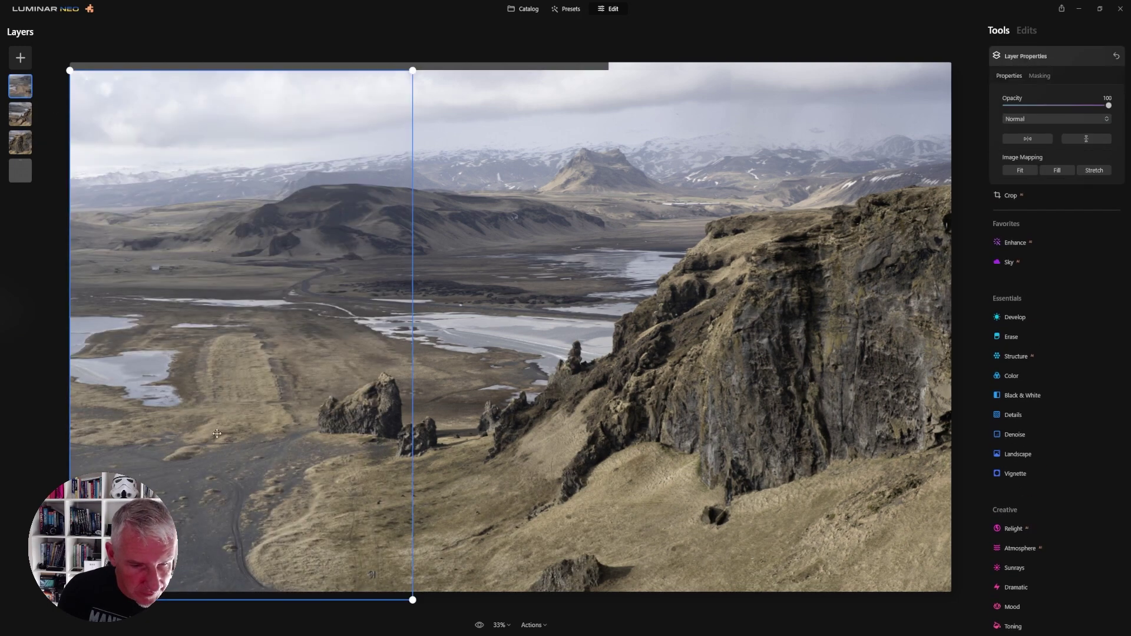
left_click_drag(321, 502, 328, 502)
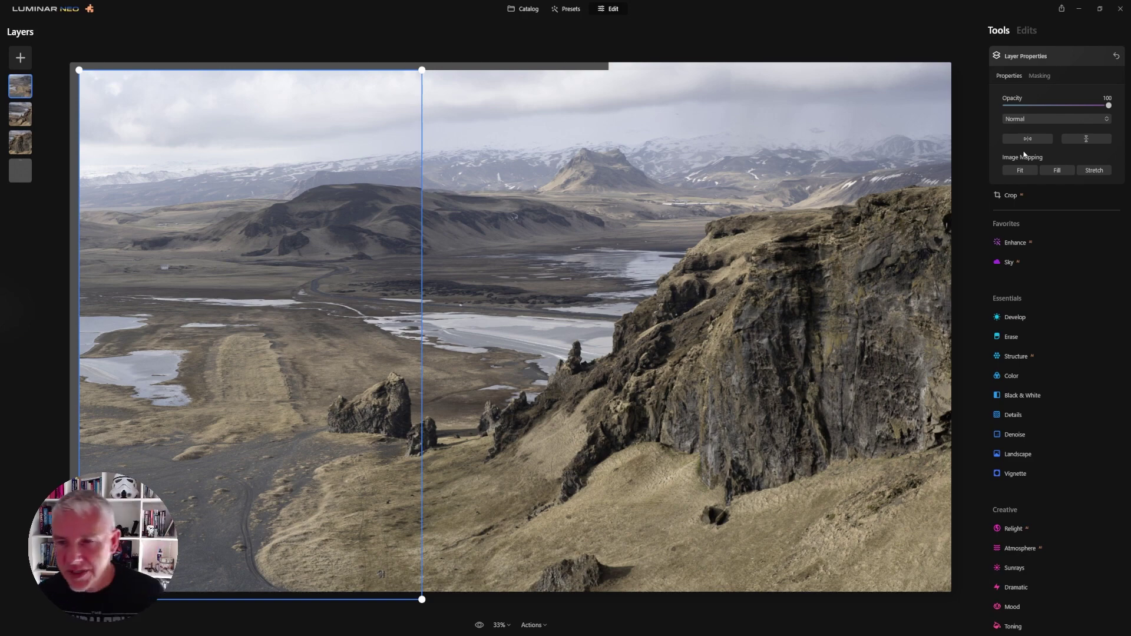
- Compare overlaps by selecting each layer in turn, then open Masking for the left layer
left_click(841, 198)
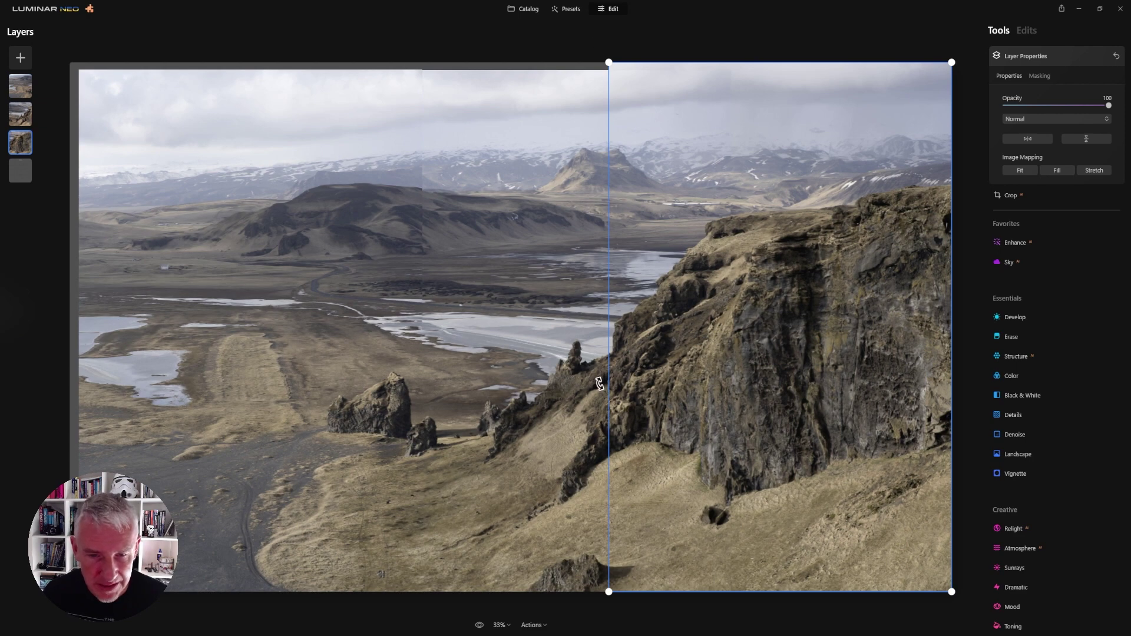
left_click(488, 198)
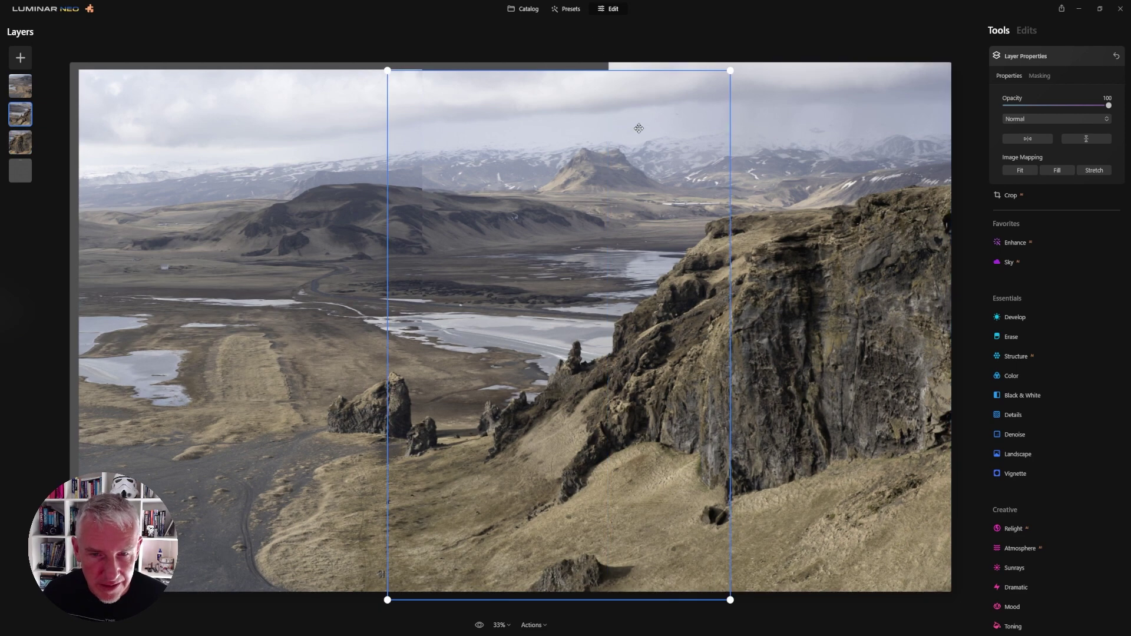
left_click(323, 280)
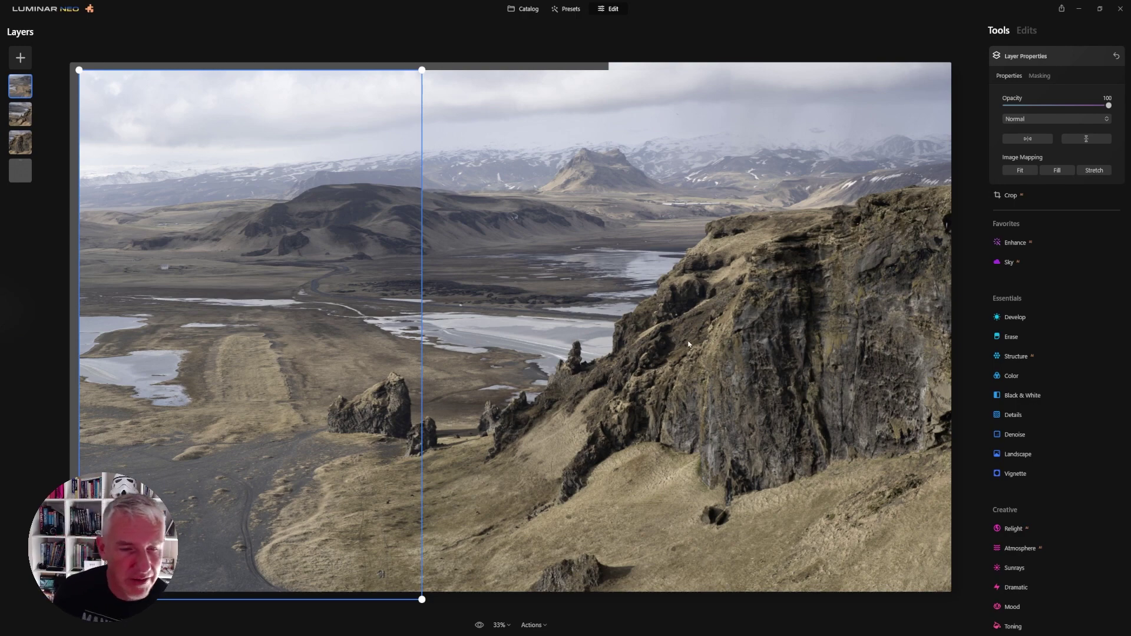
left_click(560, 321)
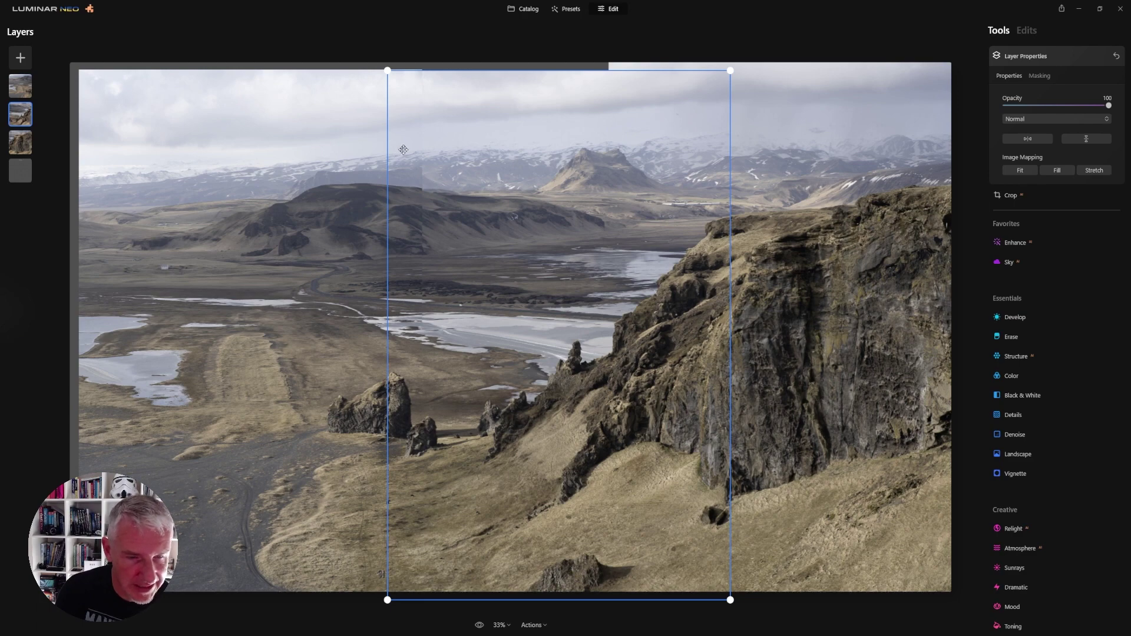
left_click(202, 173)
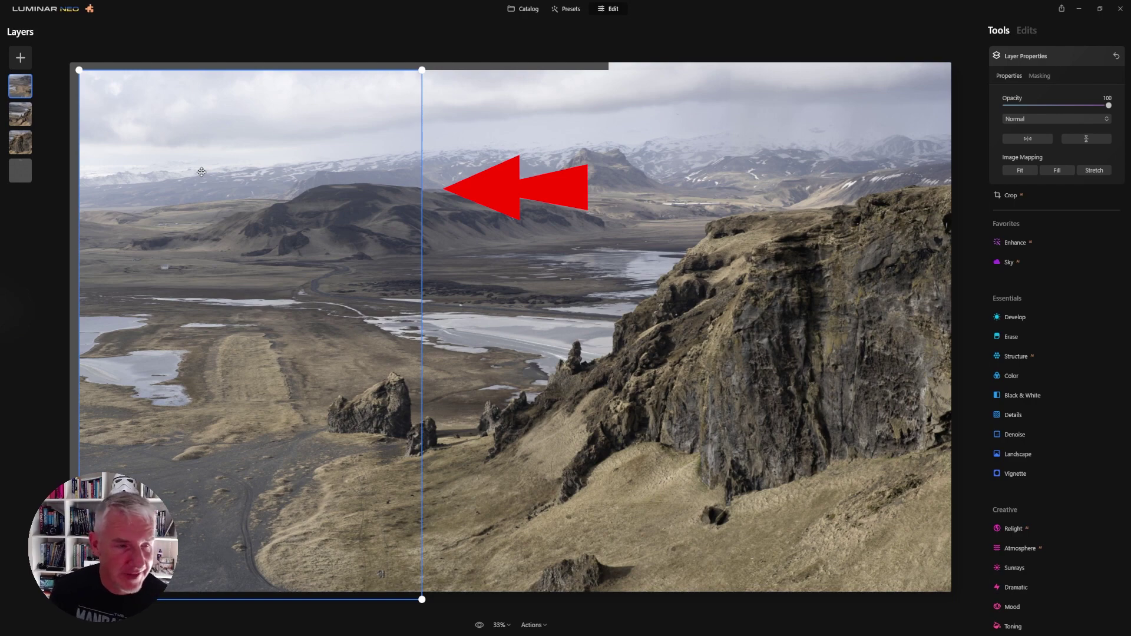
left_click(584, 312)
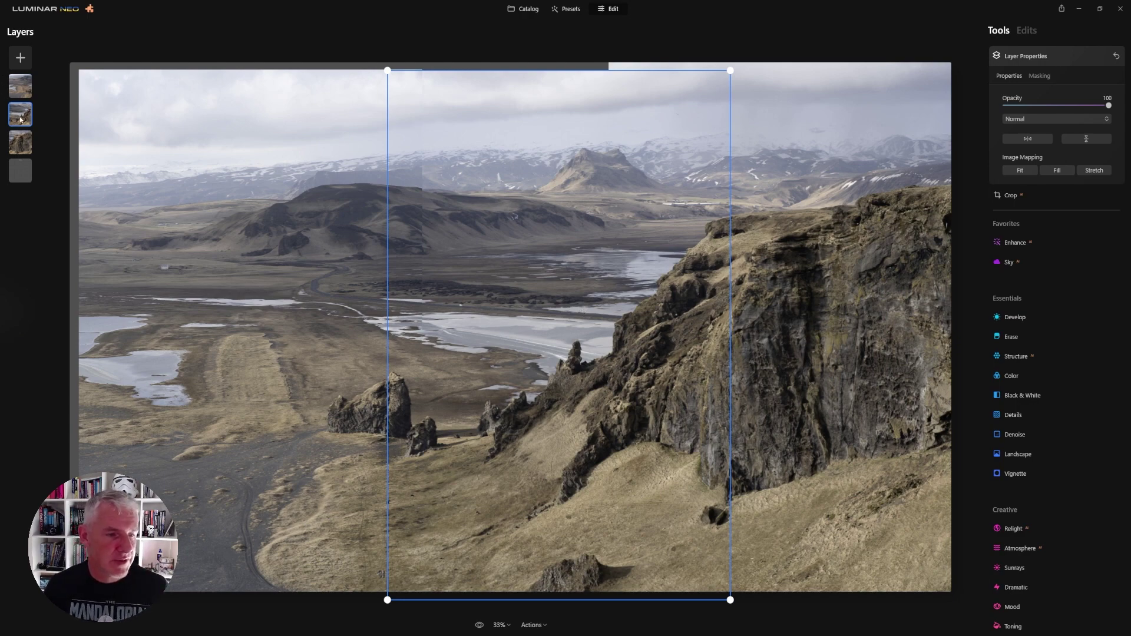
left_click(240, 215)
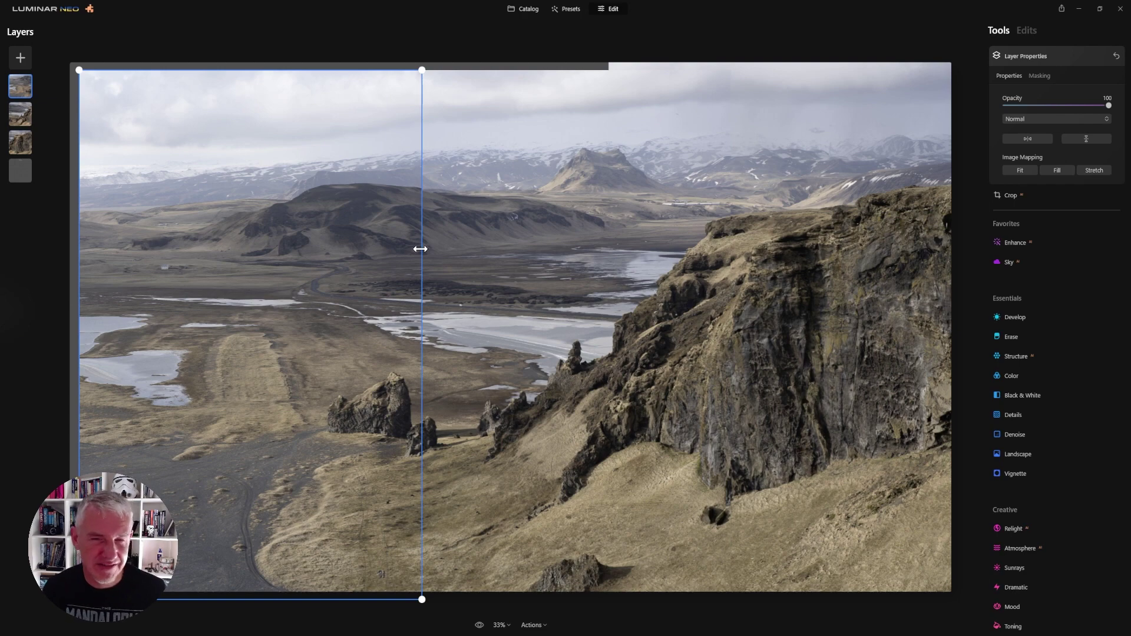
left_click(1039, 75)
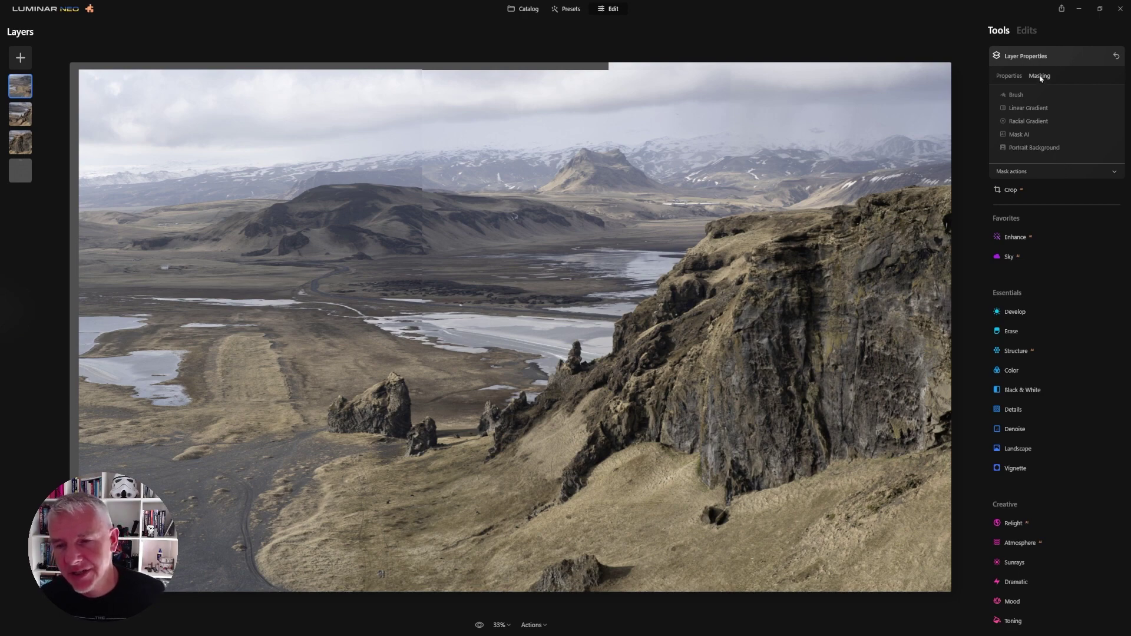
- Set up an Erase brush at size 41 and erase the left layer's top seam edge
left_click(1016, 96)
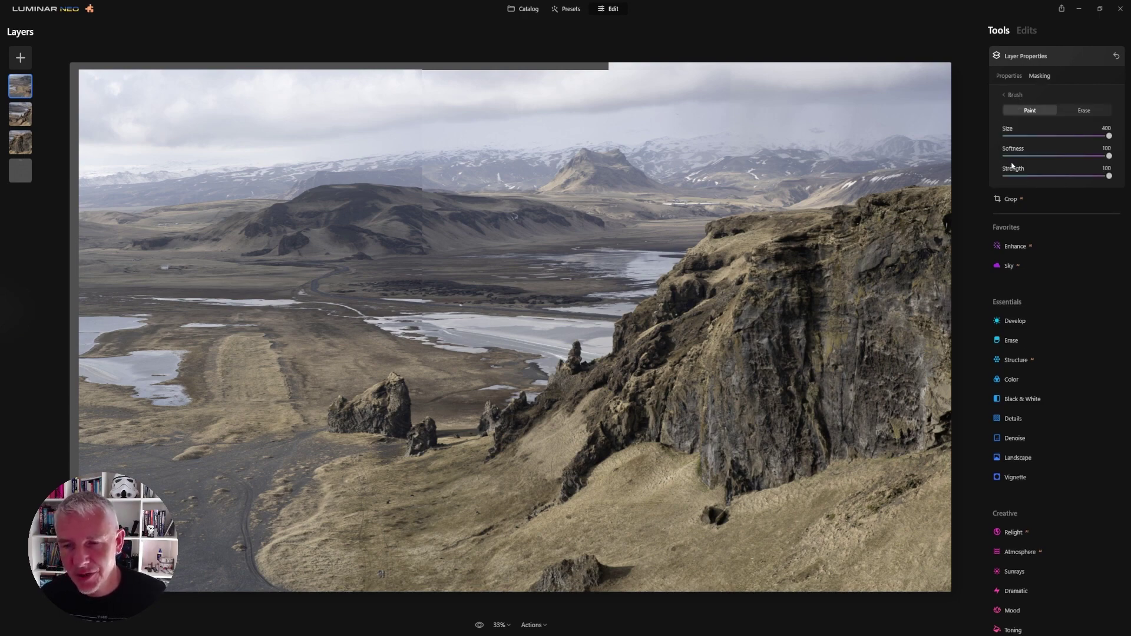
left_click(1081, 113)
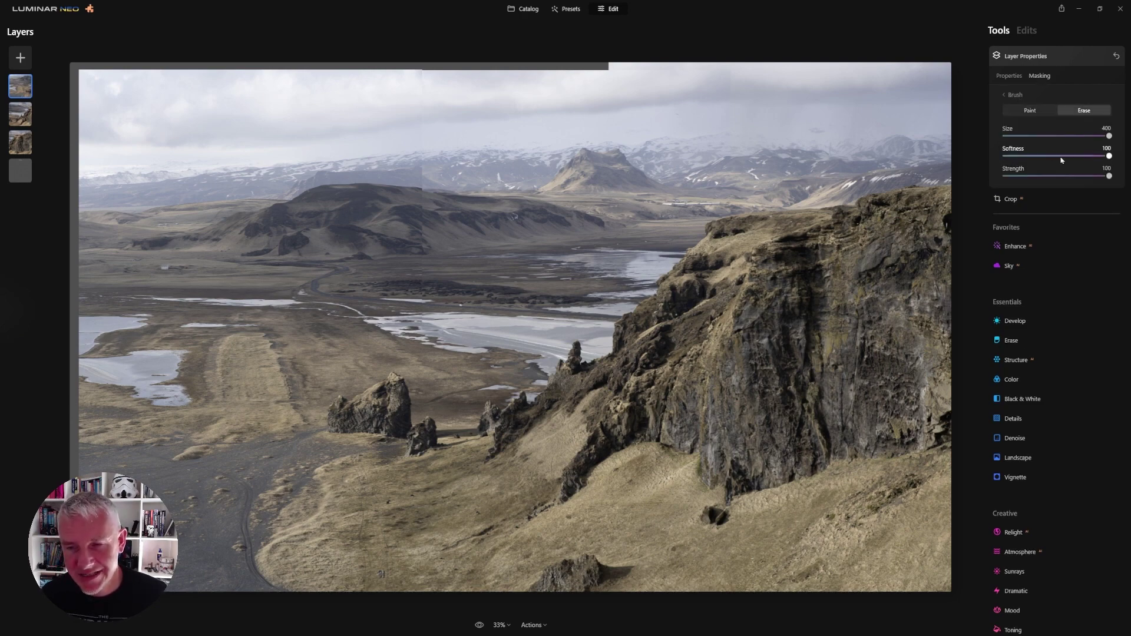
left_click(1018, 137)
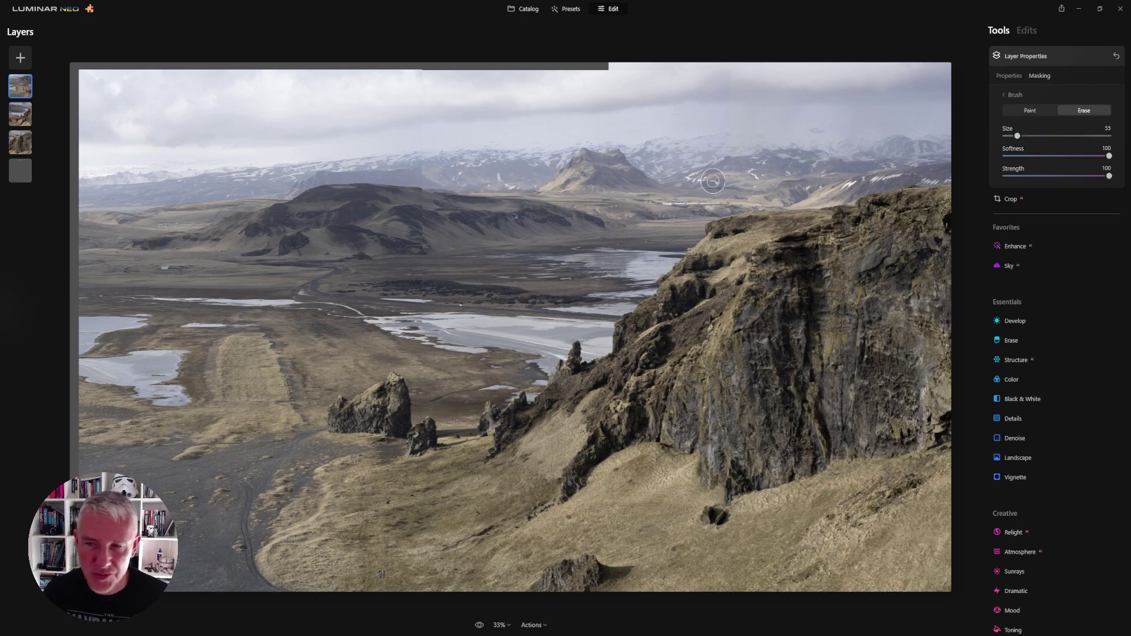
left_click_drag(1016, 135, 1013, 136)
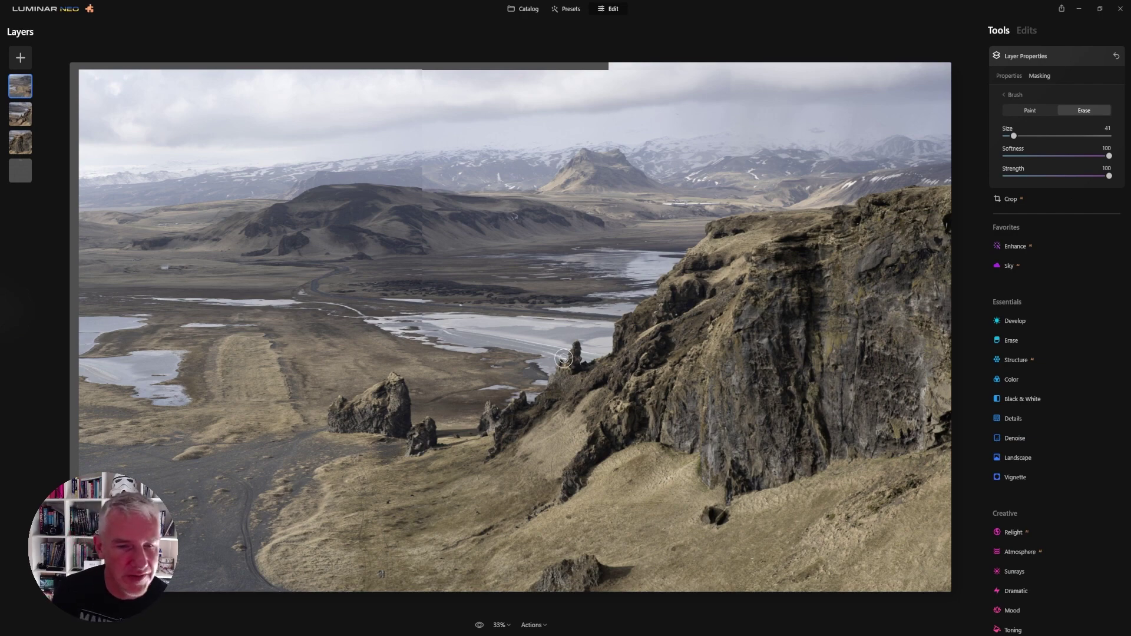
mouse_move(425, 177)
left_mouse_down()
mouse_move(424, 220)
mouse_move(421, 168)
mouse_move(430, 141)
left_mouse_up()
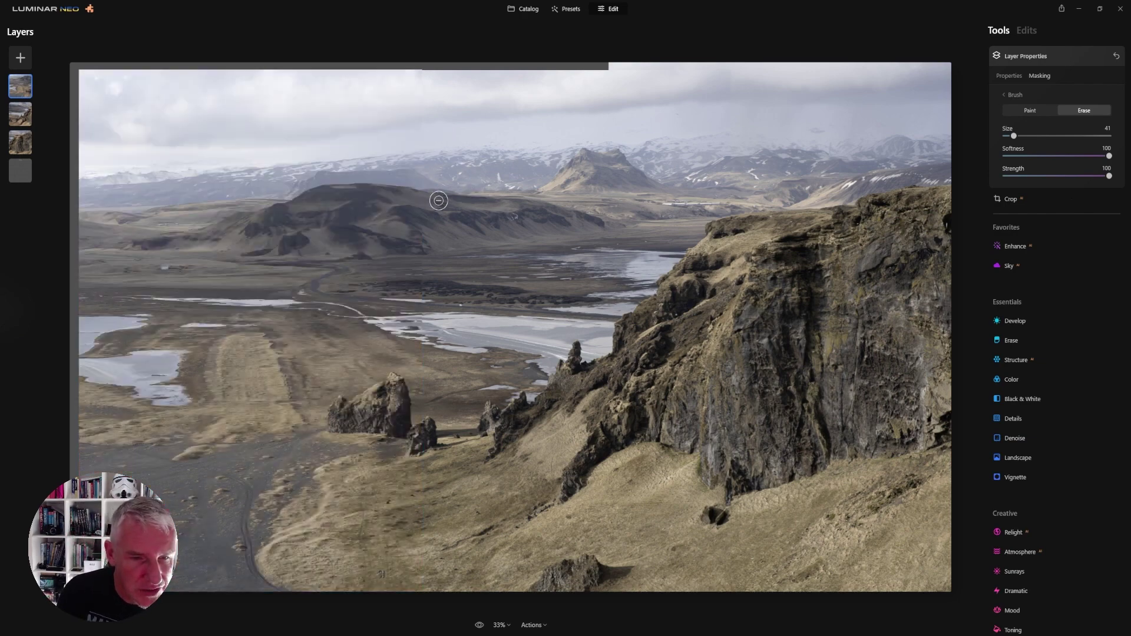
- Zoom to 50% and erase the seam from the distant mountains down past the rock stacks
left_click(502, 625)
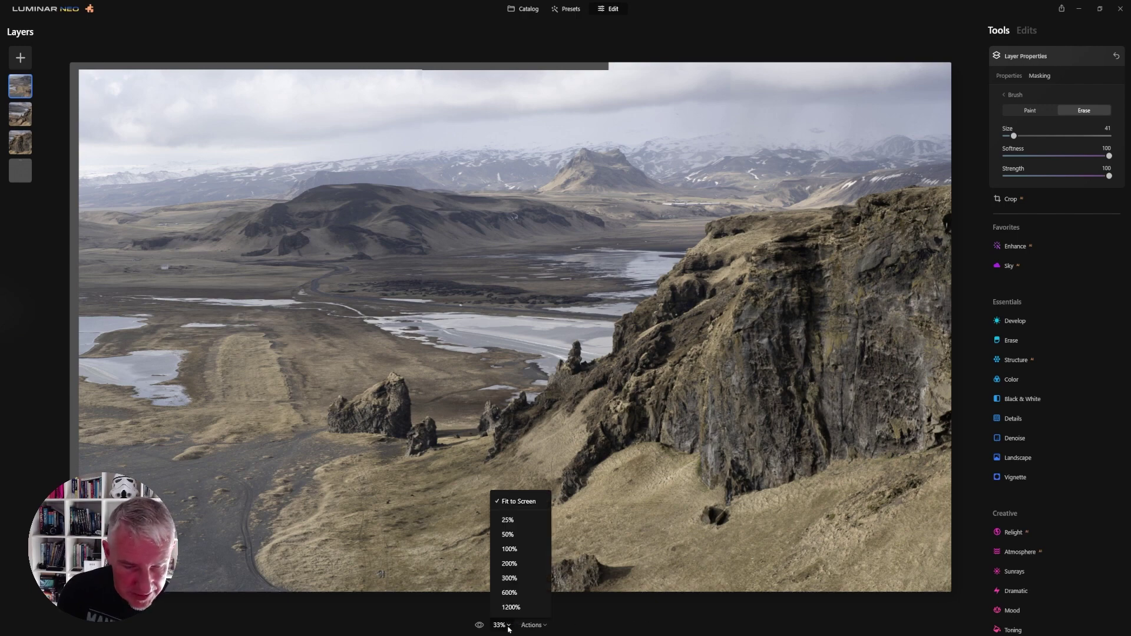
left_click(515, 539)
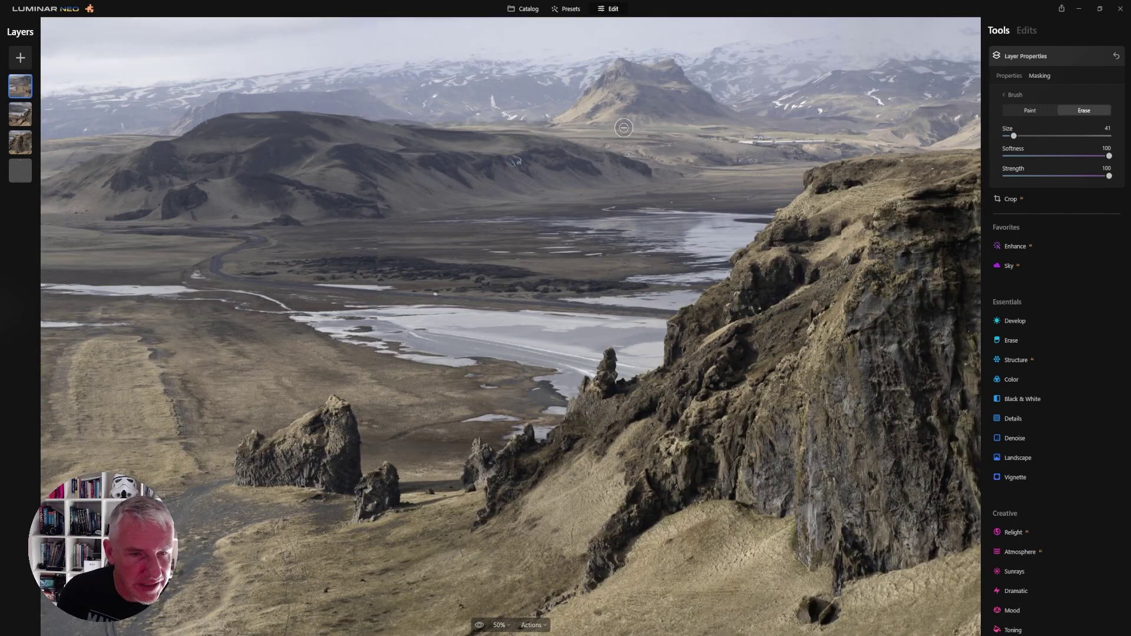
mouse_move(380, 119)
left_mouse_down()
mouse_move(363, 106)
mouse_move(376, 112)
mouse_move(377, 19)
left_mouse_up()
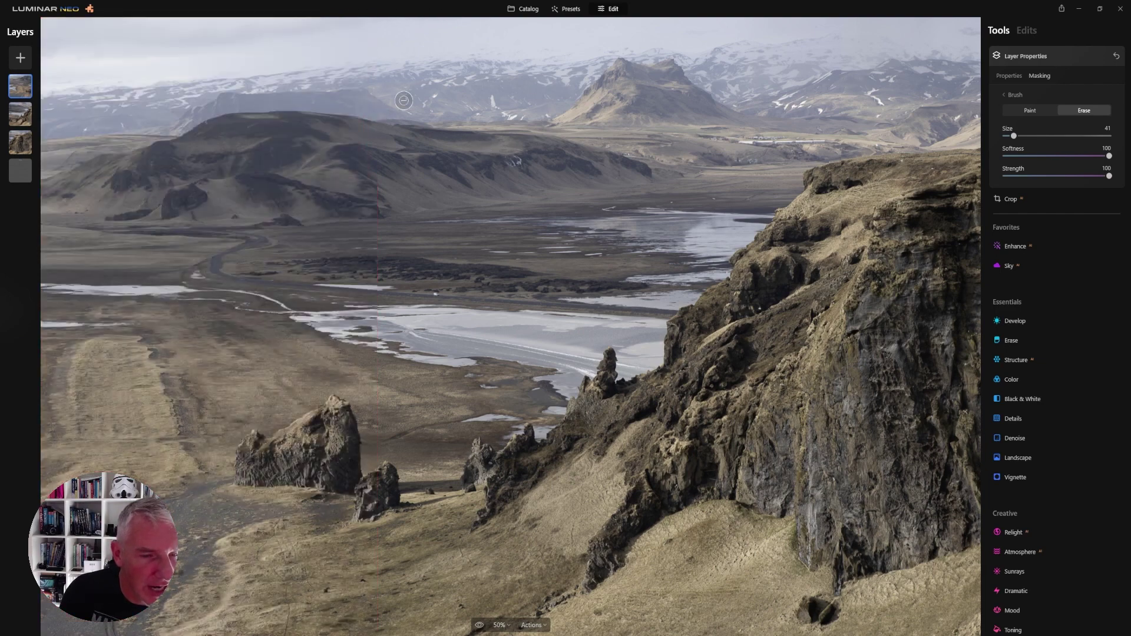
left_click_drag(383, 165, 385, 381)
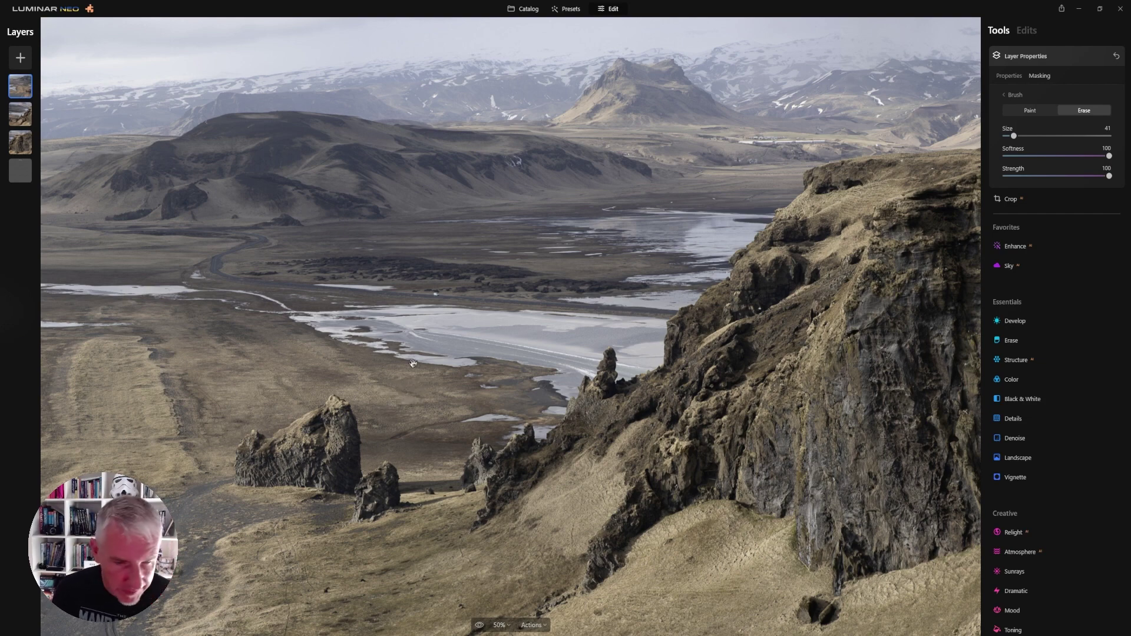
left_click_drag(417, 390, 590, 83)
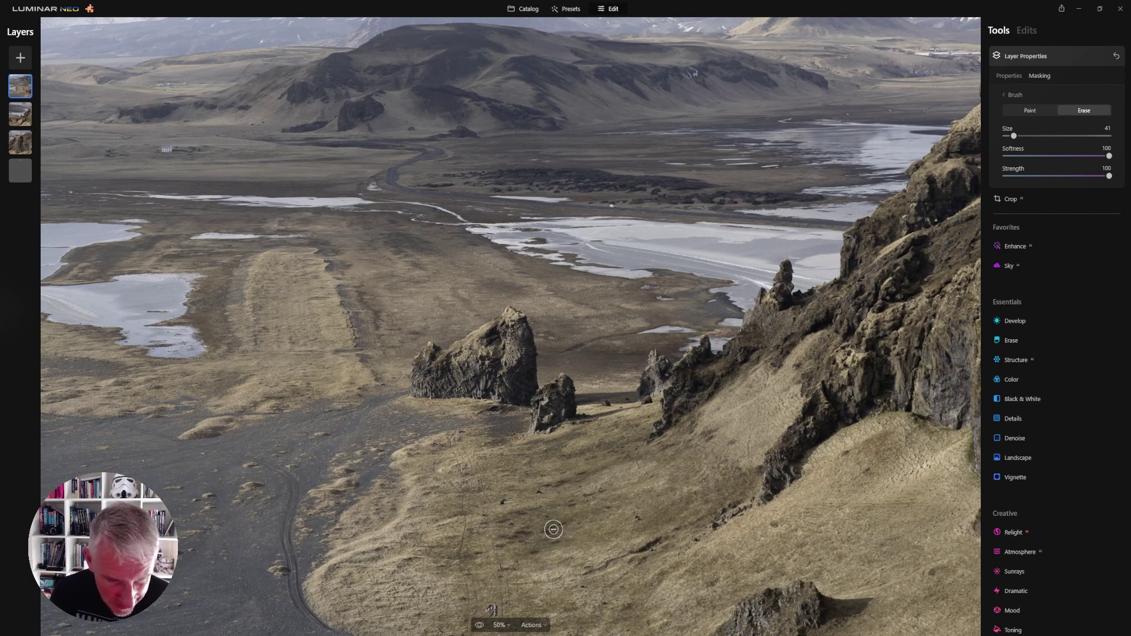
left_click_drag(544, 526, 543, 494)
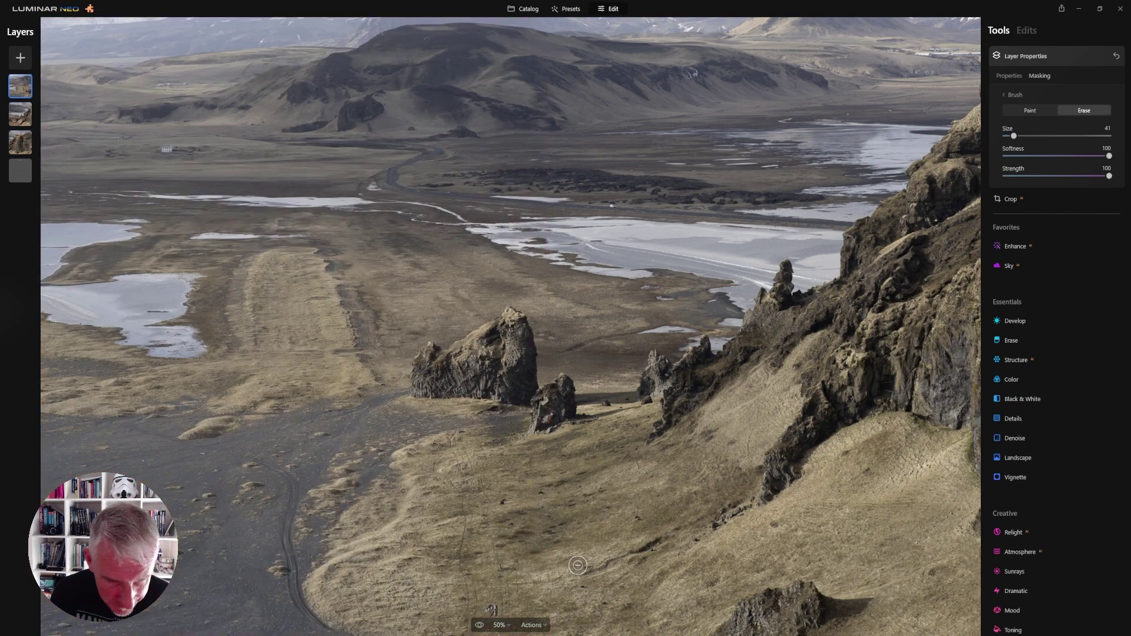
left_click_drag(560, 551, 556, 613)
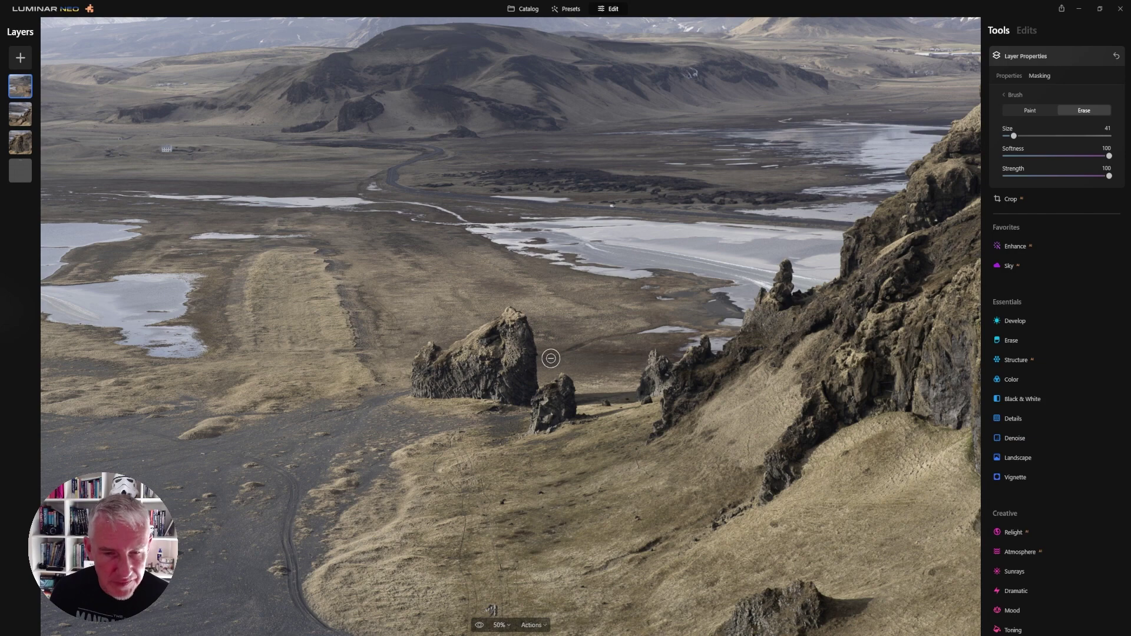
left_click_drag(548, 271, 556, 365)
left_click_drag(732, 253, 685, 454)
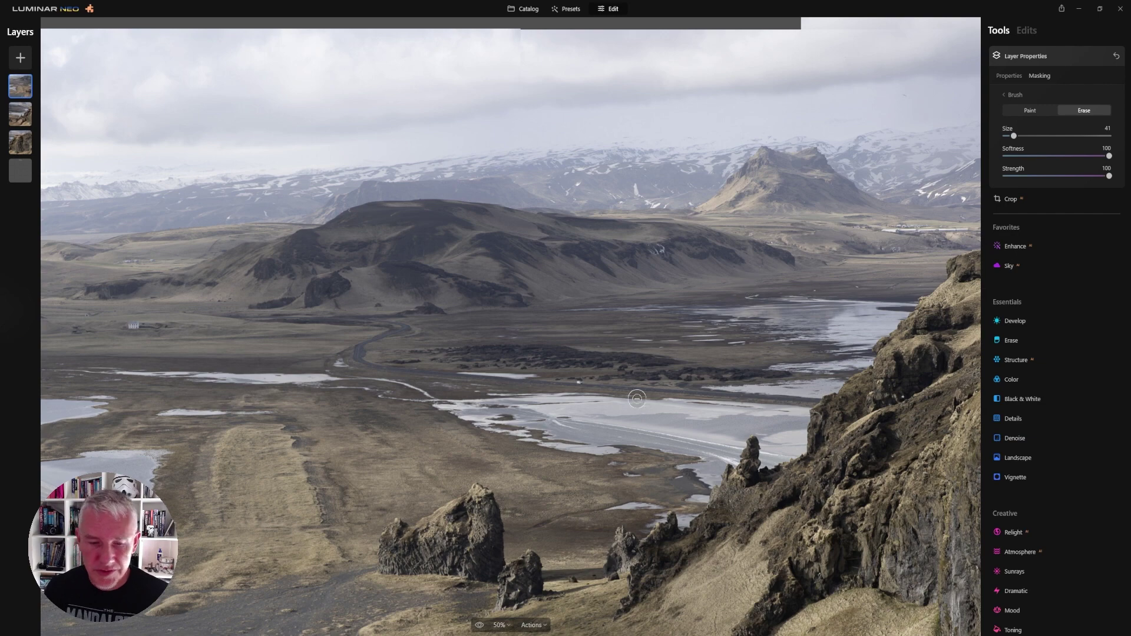
left_click(500, 625)
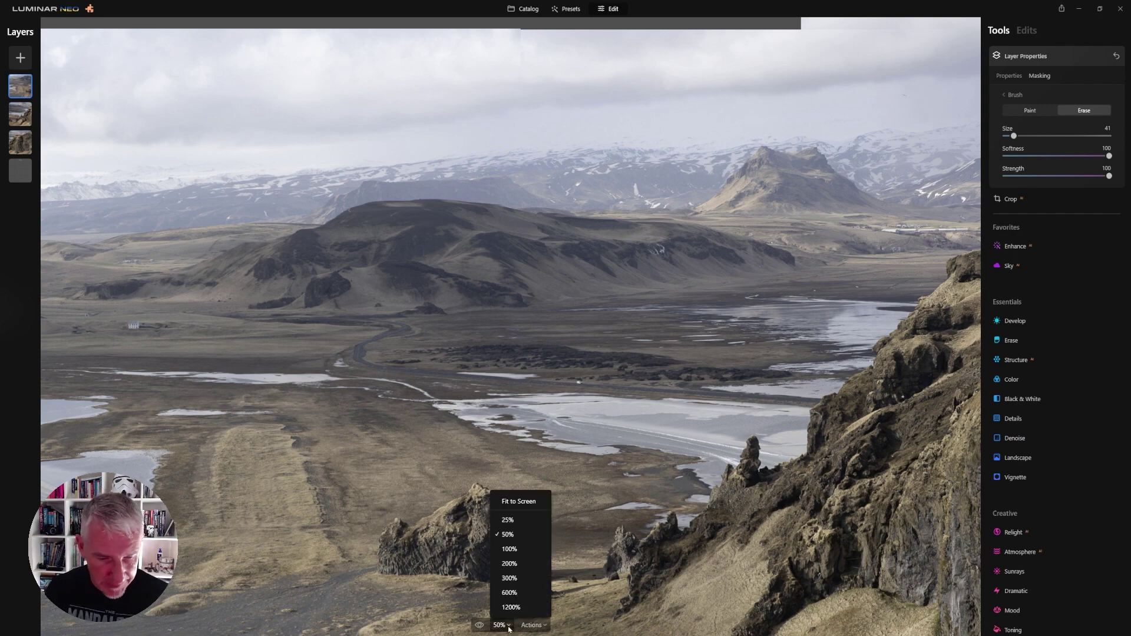
- Return the zoom to 33% and select the second landscape layer's thumbnail
left_click(535, 508)
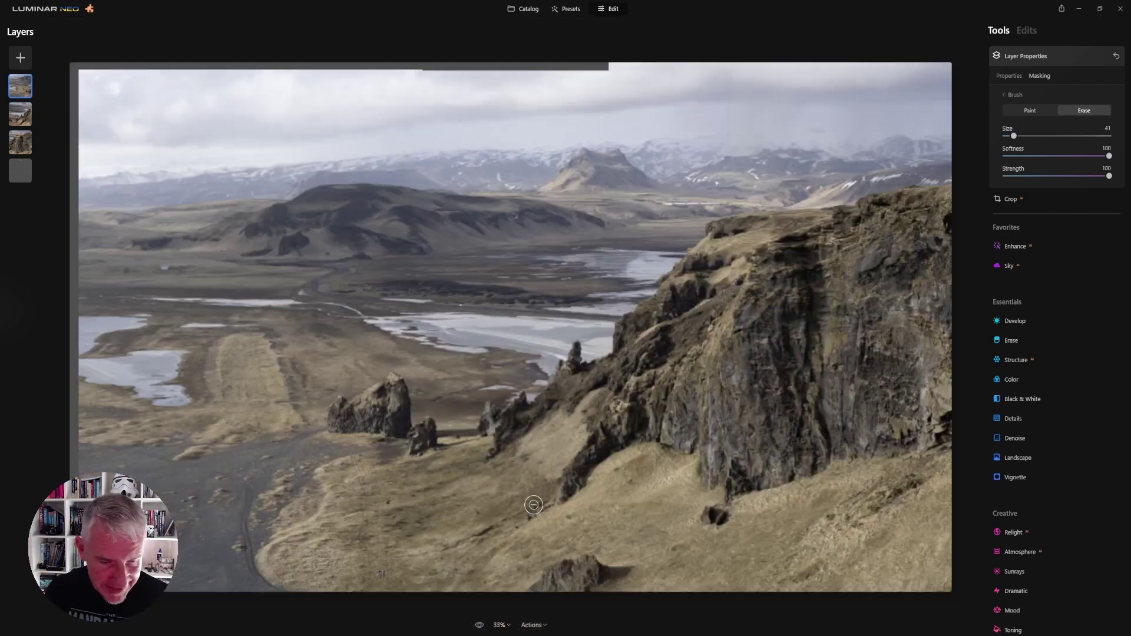
left_click(508, 626)
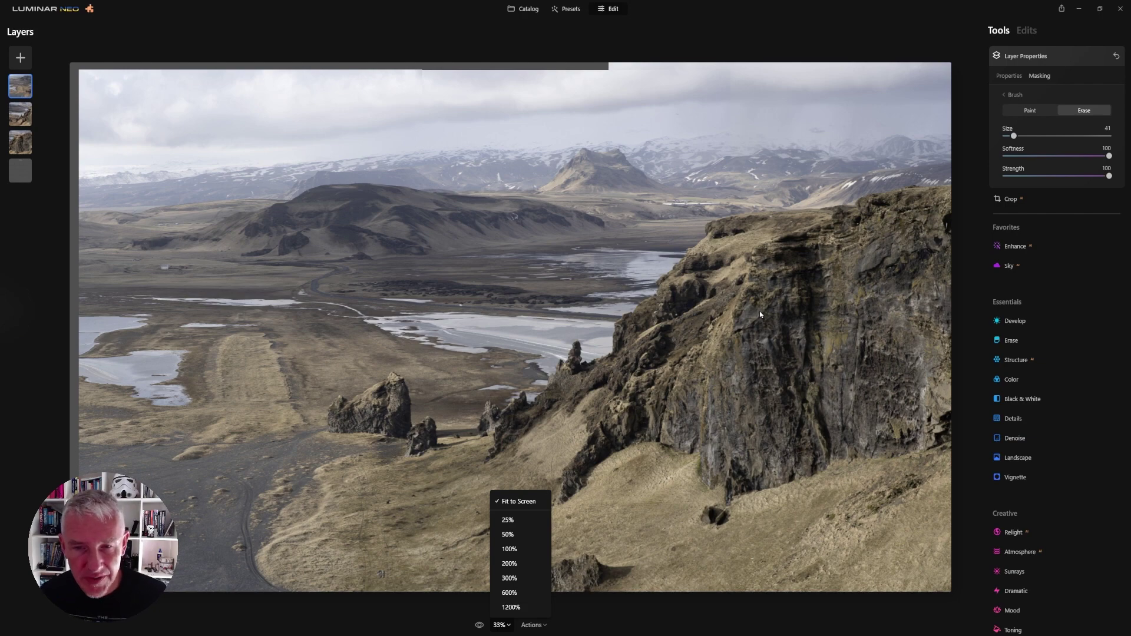
left_click(883, 284)
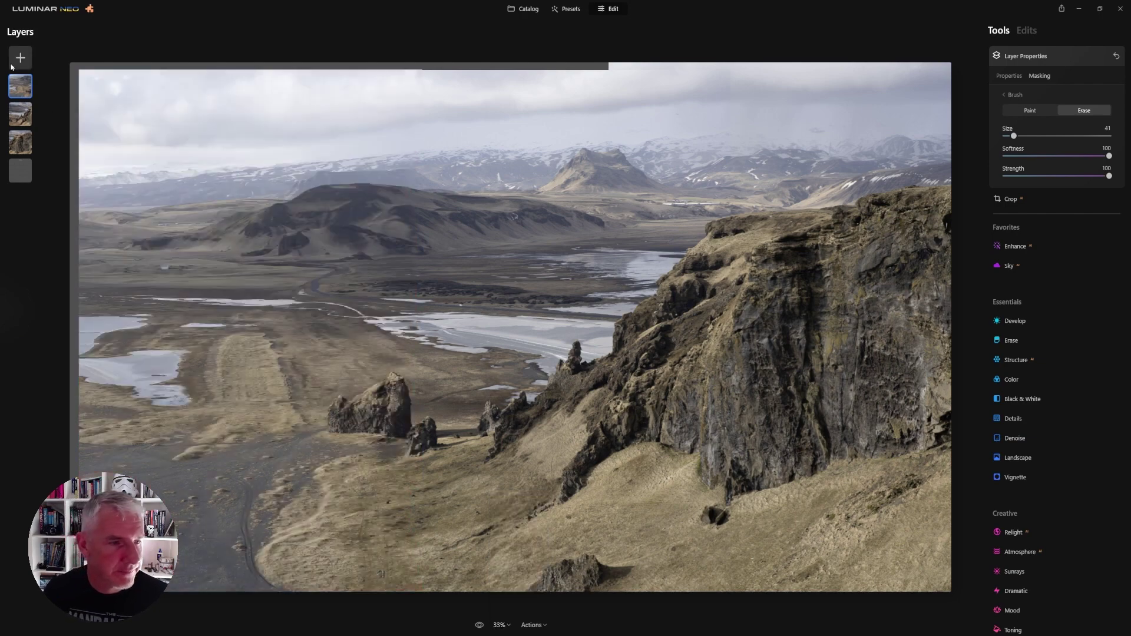
left_click(24, 118)
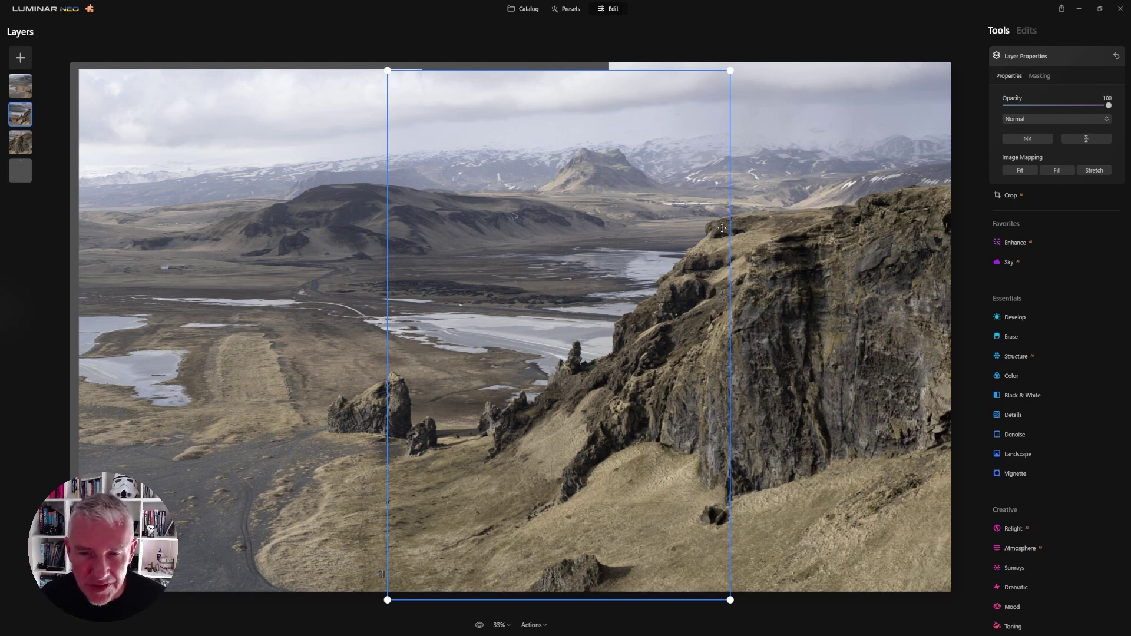
- At 50% zoom, brush-erase the middle layer's hard top edge in its mask
left_click(1038, 76)
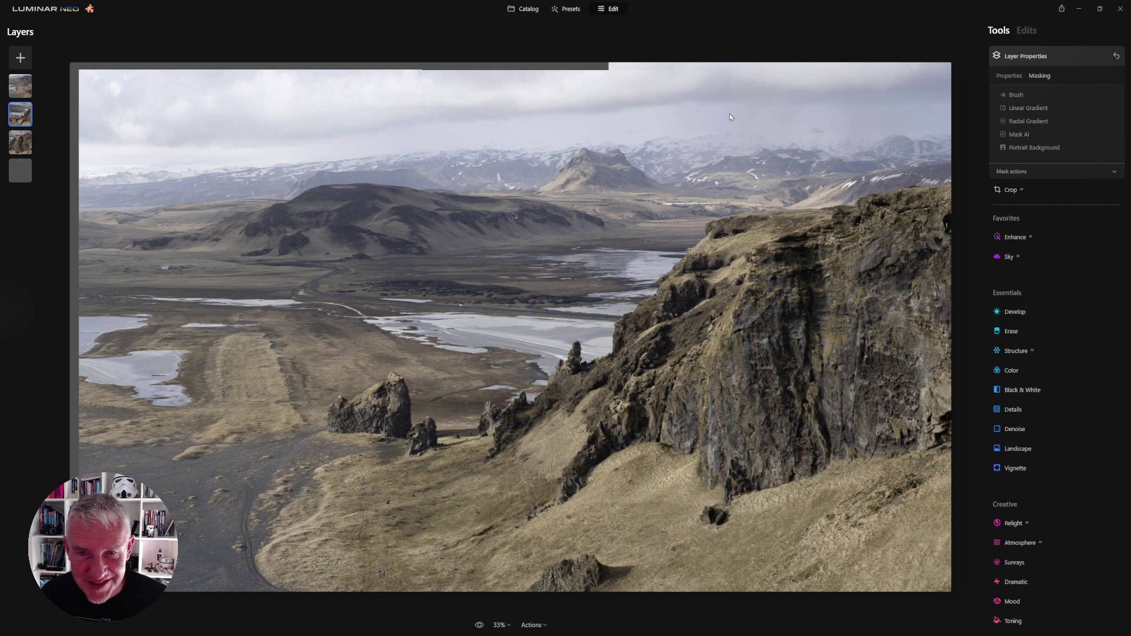
left_click(507, 625)
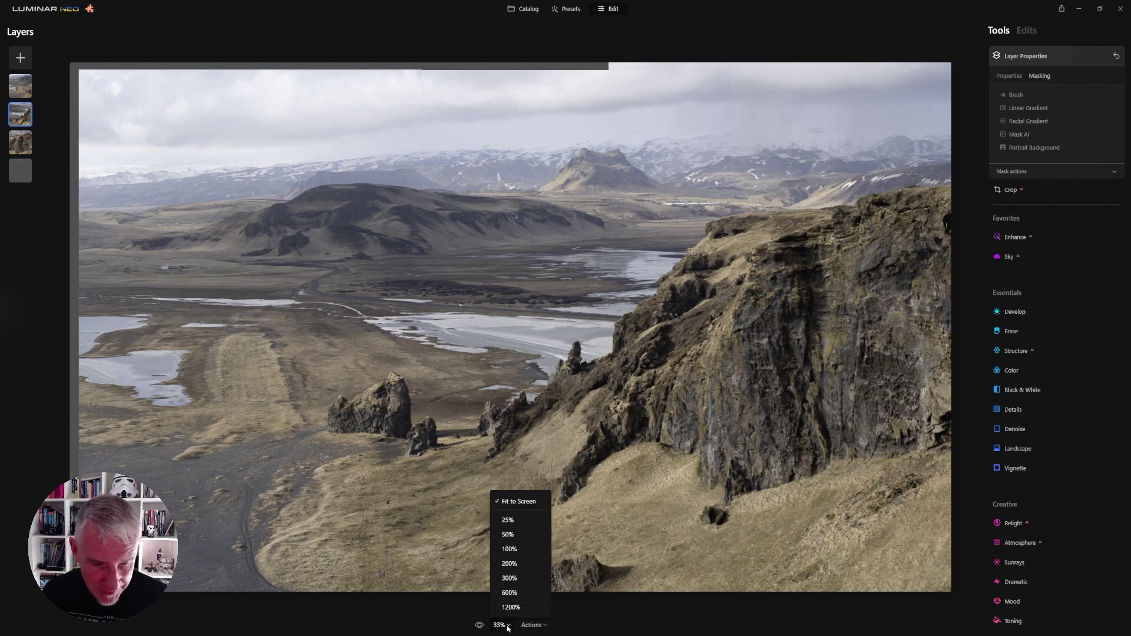
left_click(530, 534)
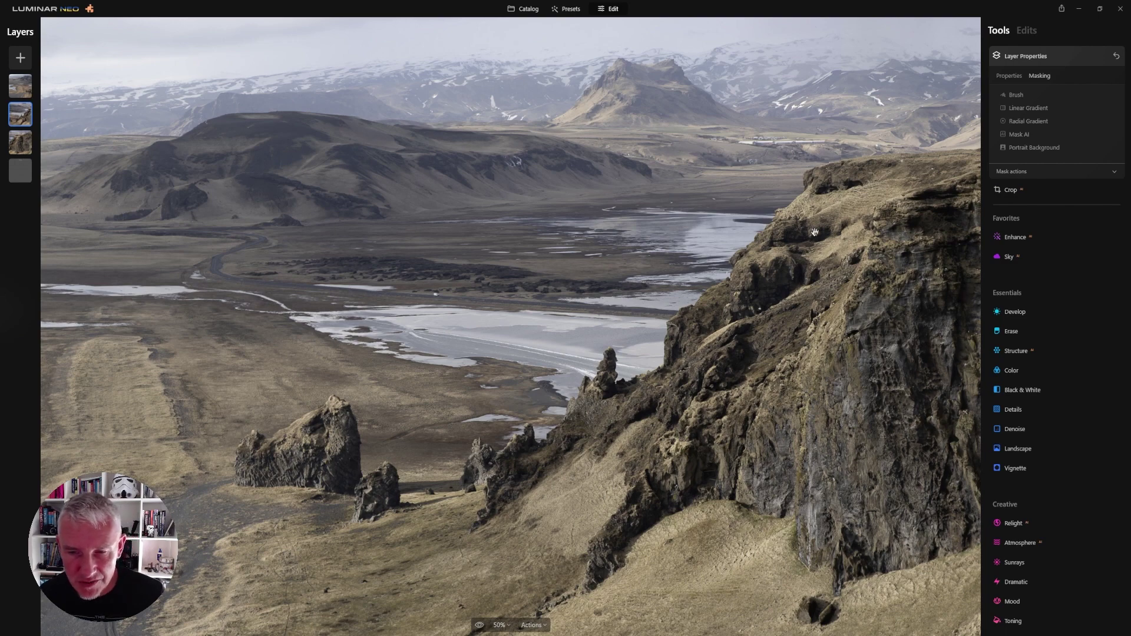
left_click_drag(815, 231, 638, 320)
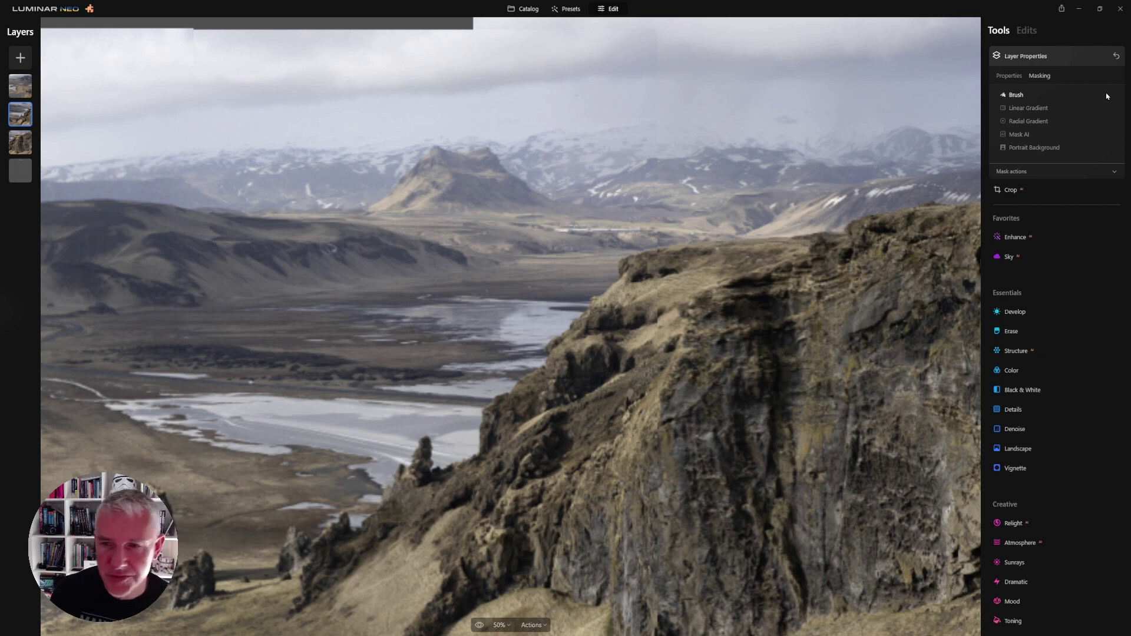
left_click(1019, 95)
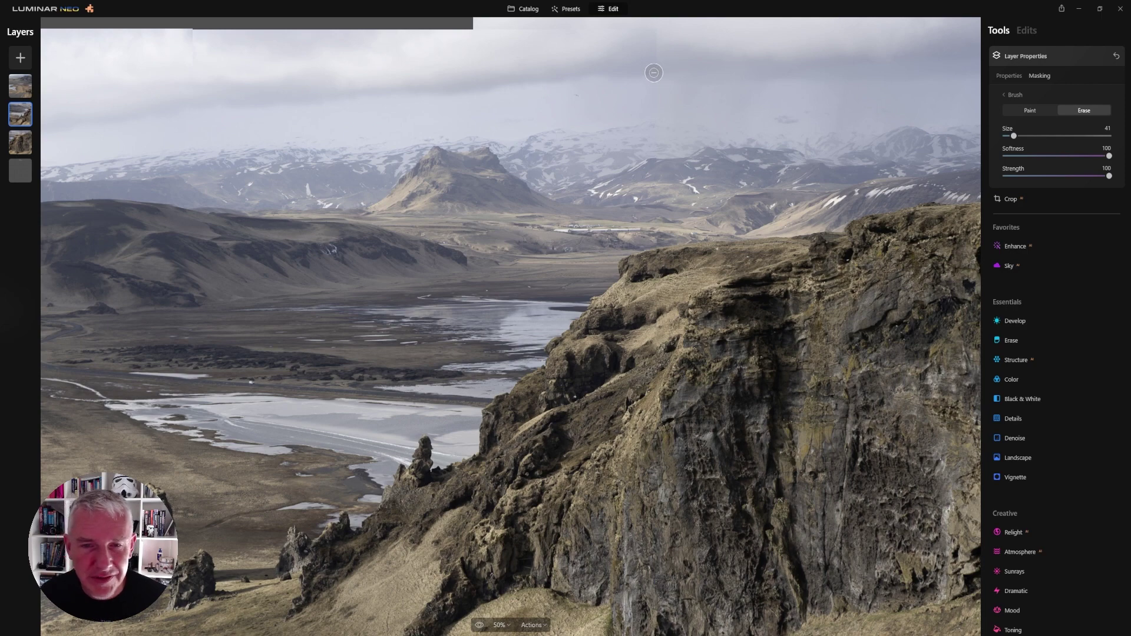
mouse_move(652, 80)
left_mouse_down()
mouse_move(655, 17)
mouse_move(656, 141)
mouse_move(753, 271)
mouse_move(657, 147)
mouse_move(666, 189)
mouse_move(682, 188)
mouse_move(672, 166)
mouse_move(662, 345)
left_mouse_up()
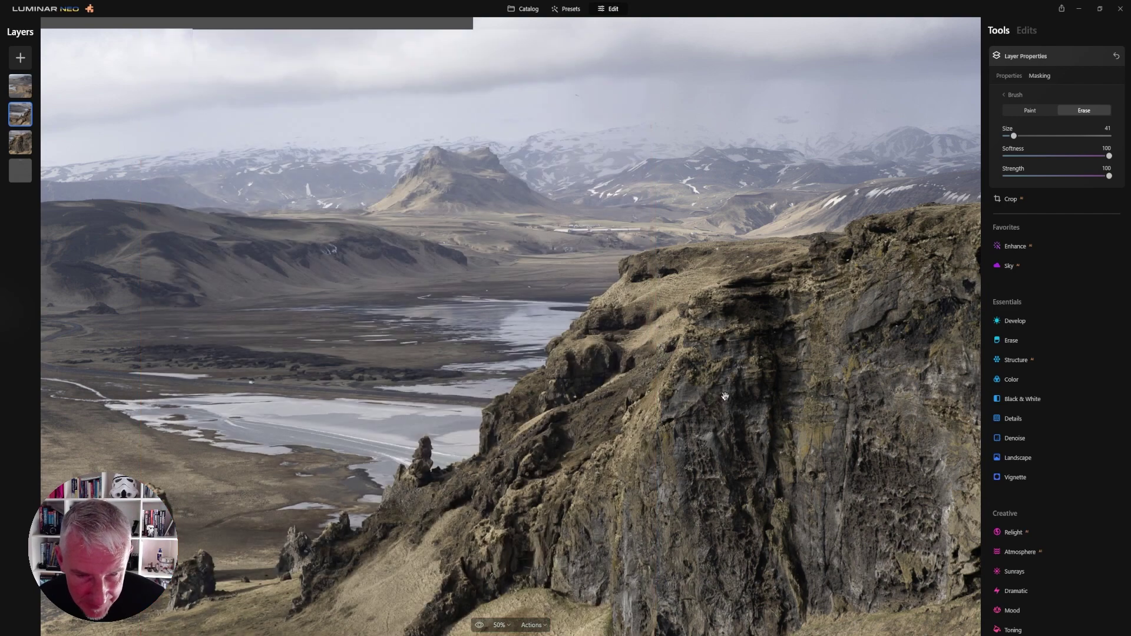
left_click_drag(719, 396, 707, 230)
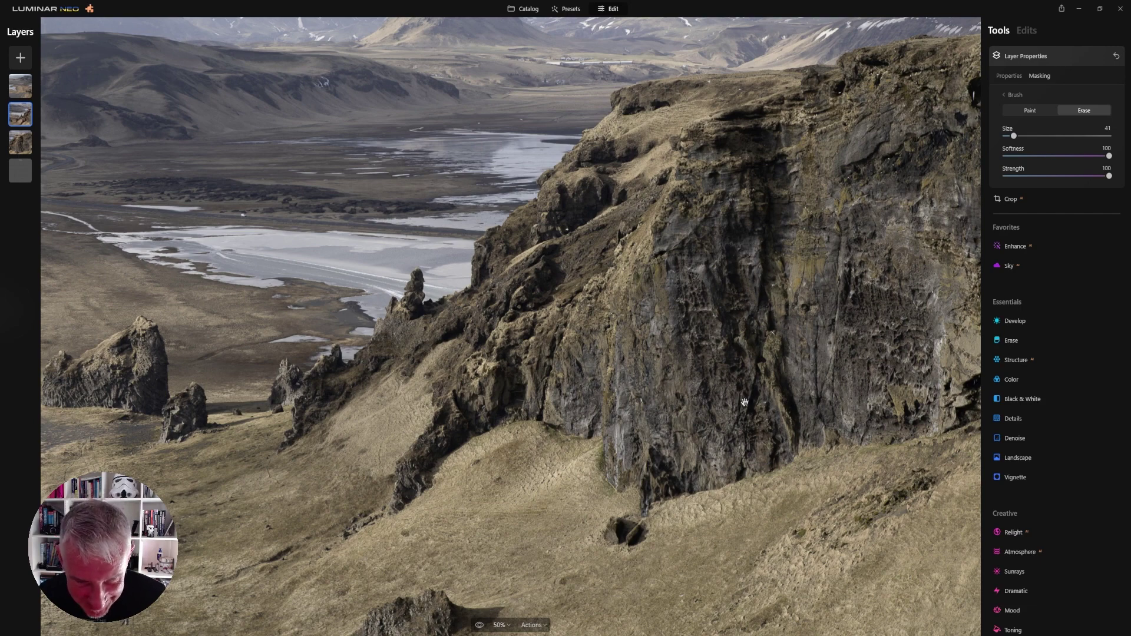
left_click_drag(741, 270, 742, 262)
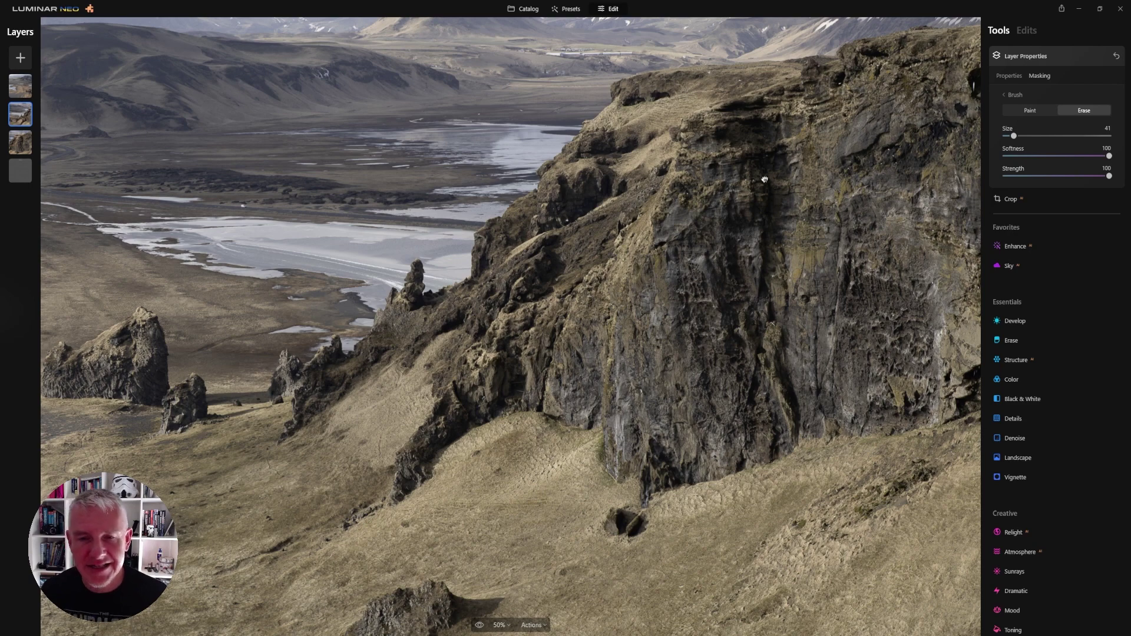
left_click_drag(764, 178, 778, 340)
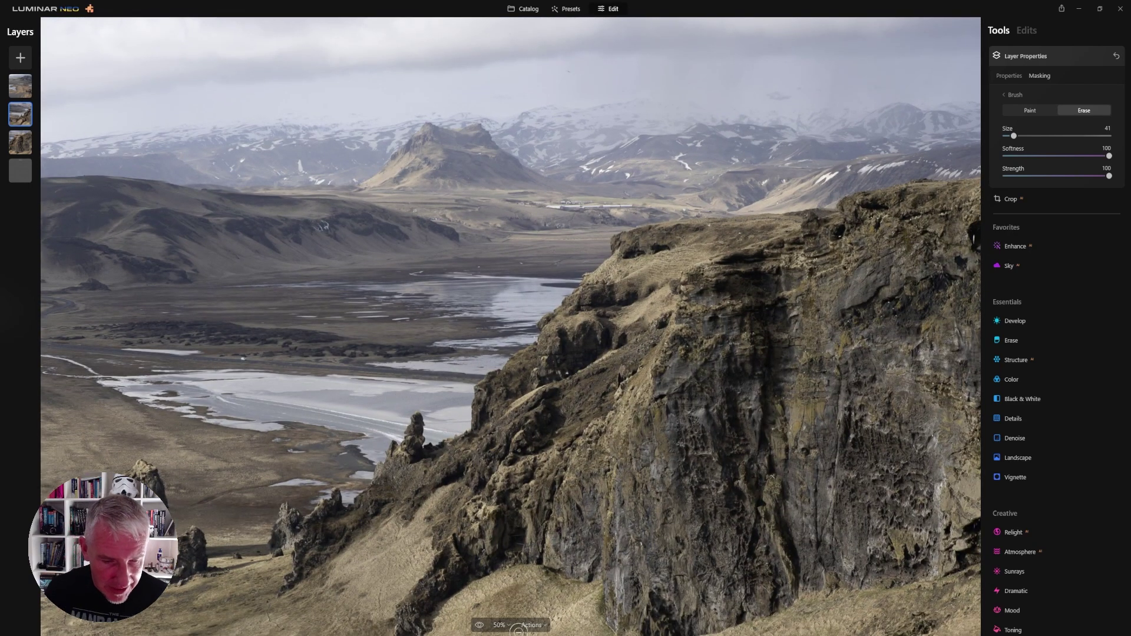
left_click(510, 629)
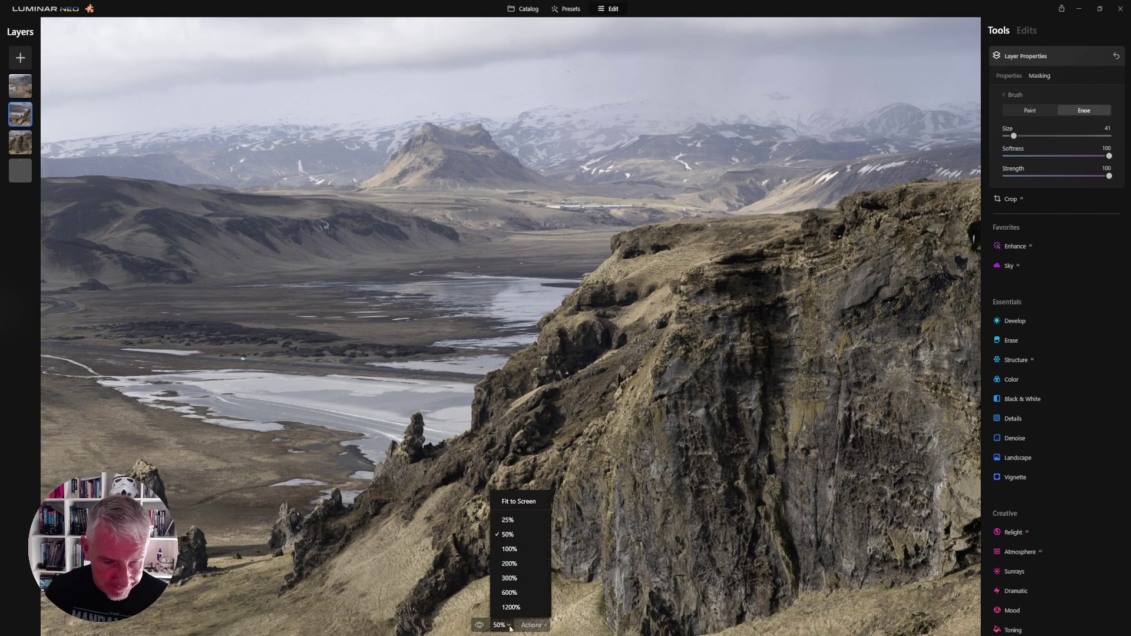
- Zoom out to 33% to view the entire blended three-photo panorama
left_click(532, 510)
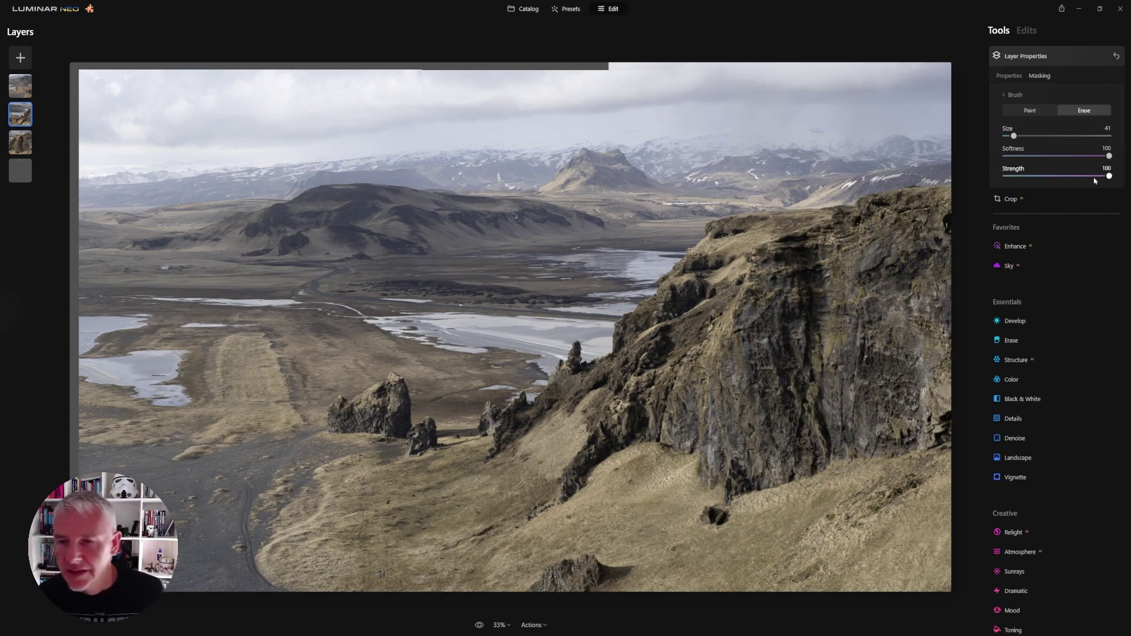
- Start a crop, trying 16:9 then 16:10 ratios and lowering the top edge below the gap
left_click(1027, 201)
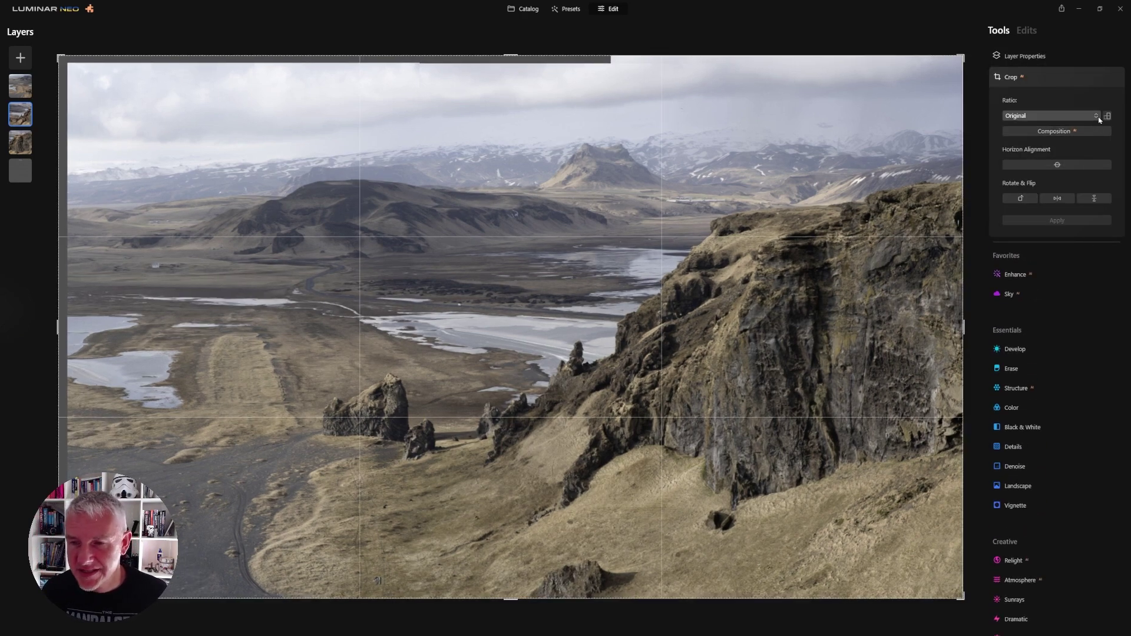
left_click(1099, 120)
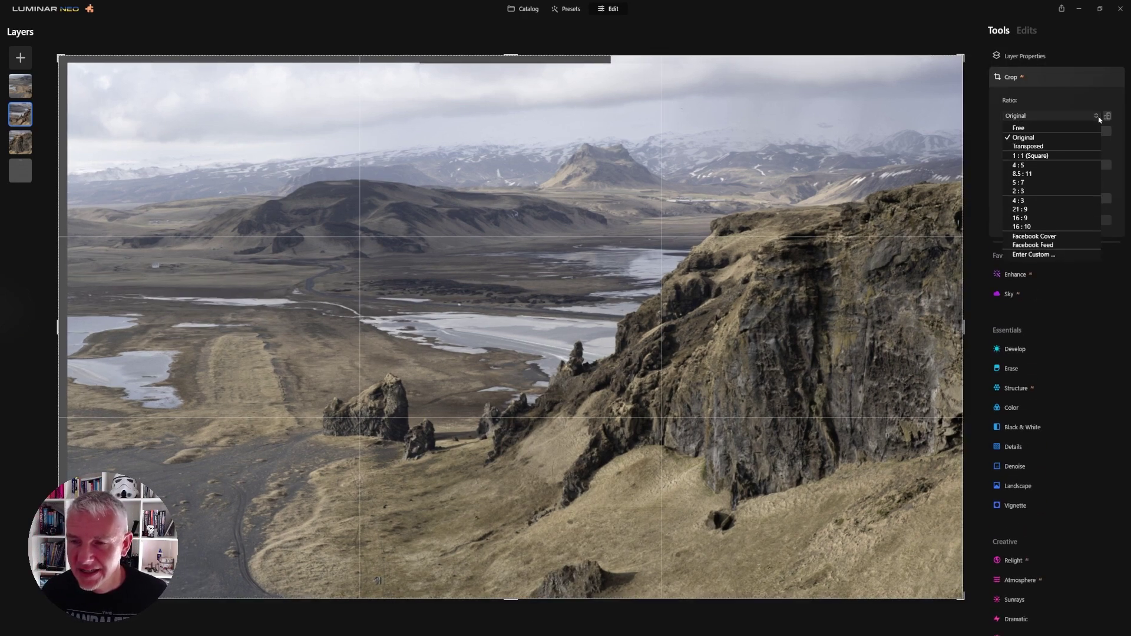
left_click(1035, 219)
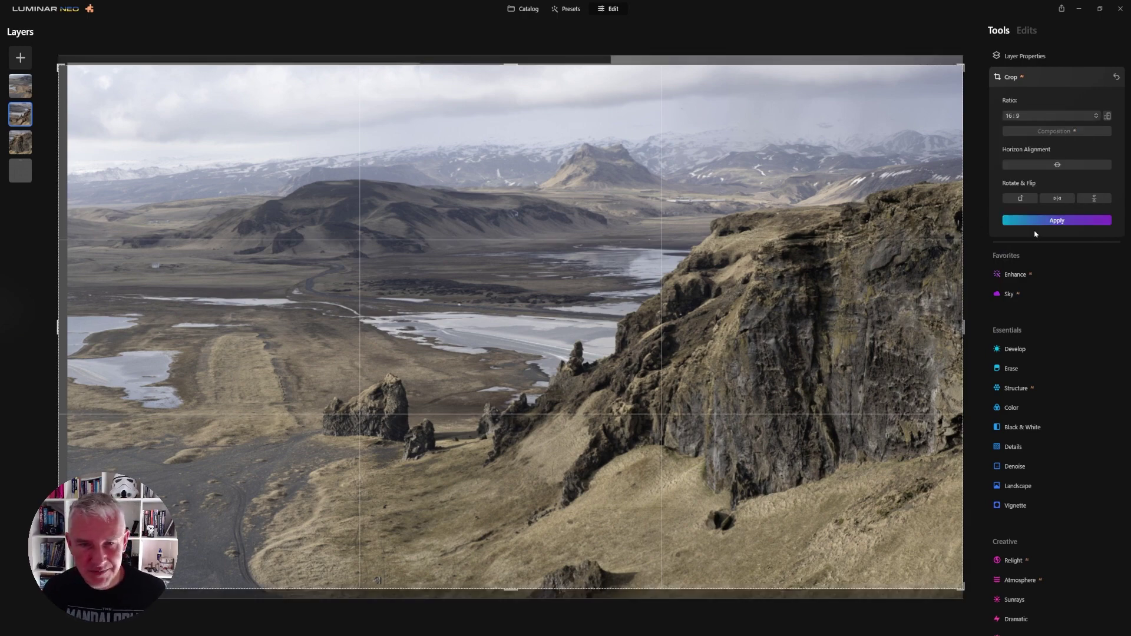
left_click(1089, 116)
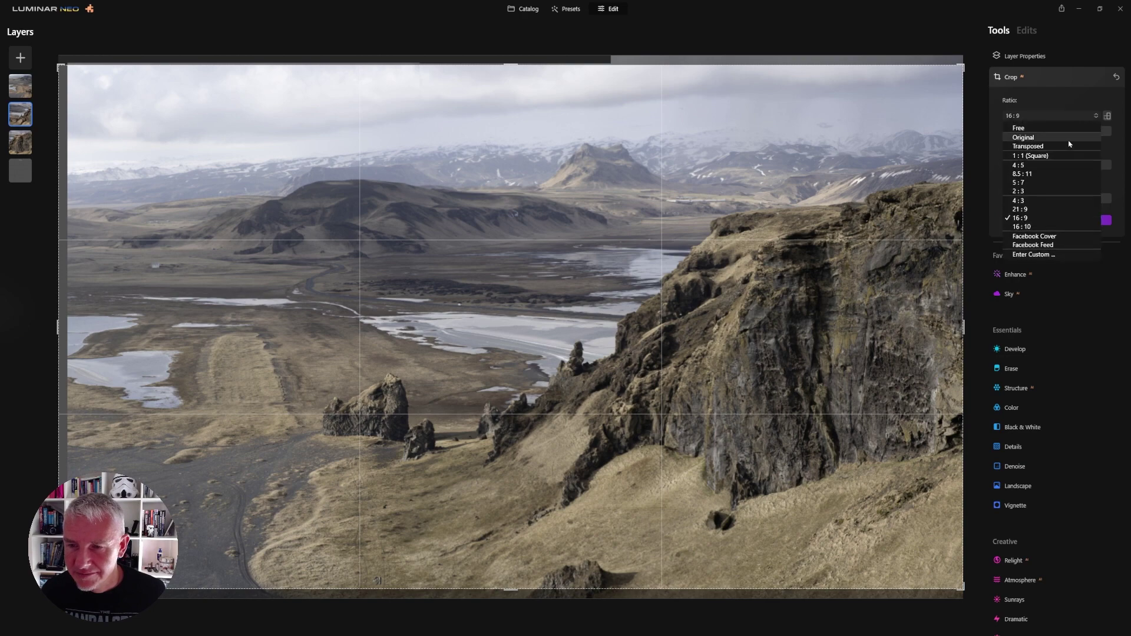
left_click(1031, 227)
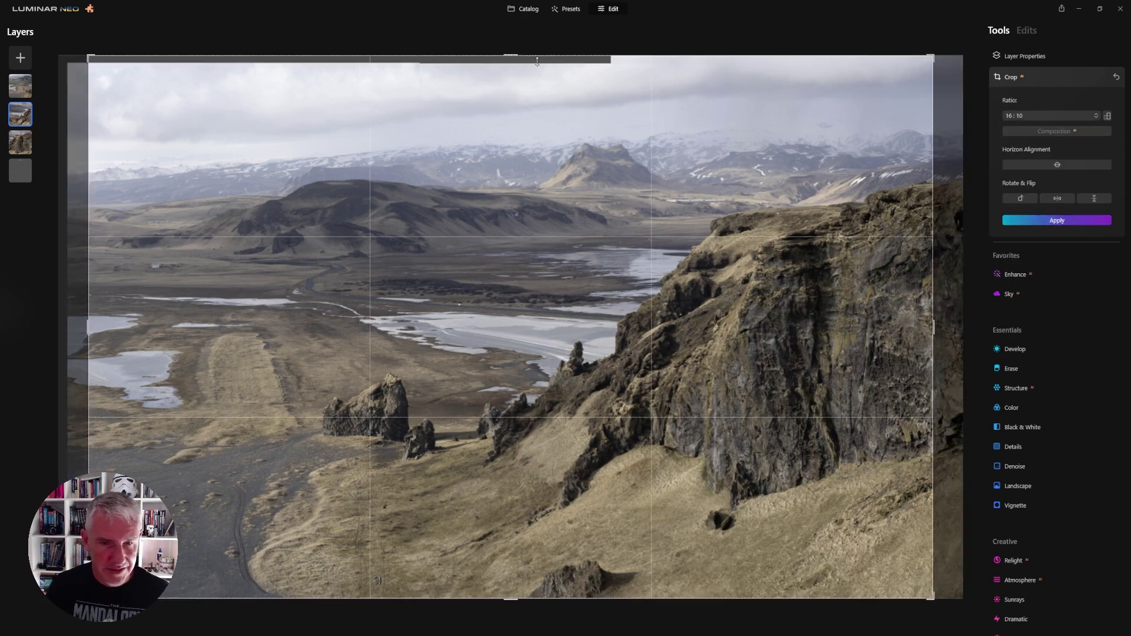
left_click_drag(514, 62, 514, 66)
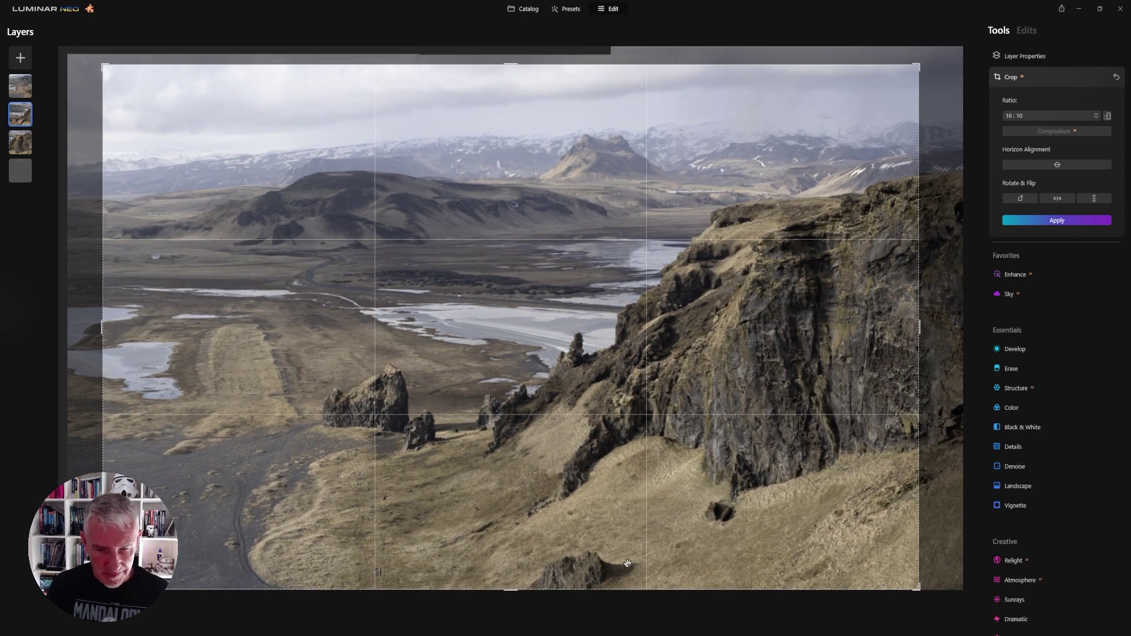
- Switch the crop to Free ratio, adjust bottom, right and left edges, and apply it
left_click(1099, 119)
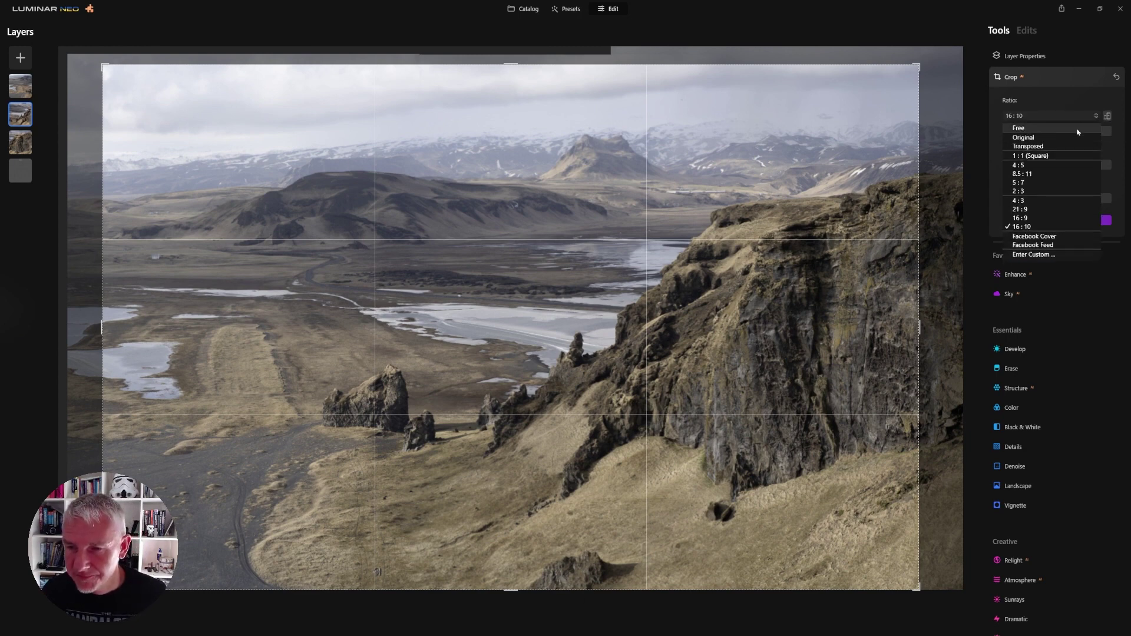
left_click(1099, 125)
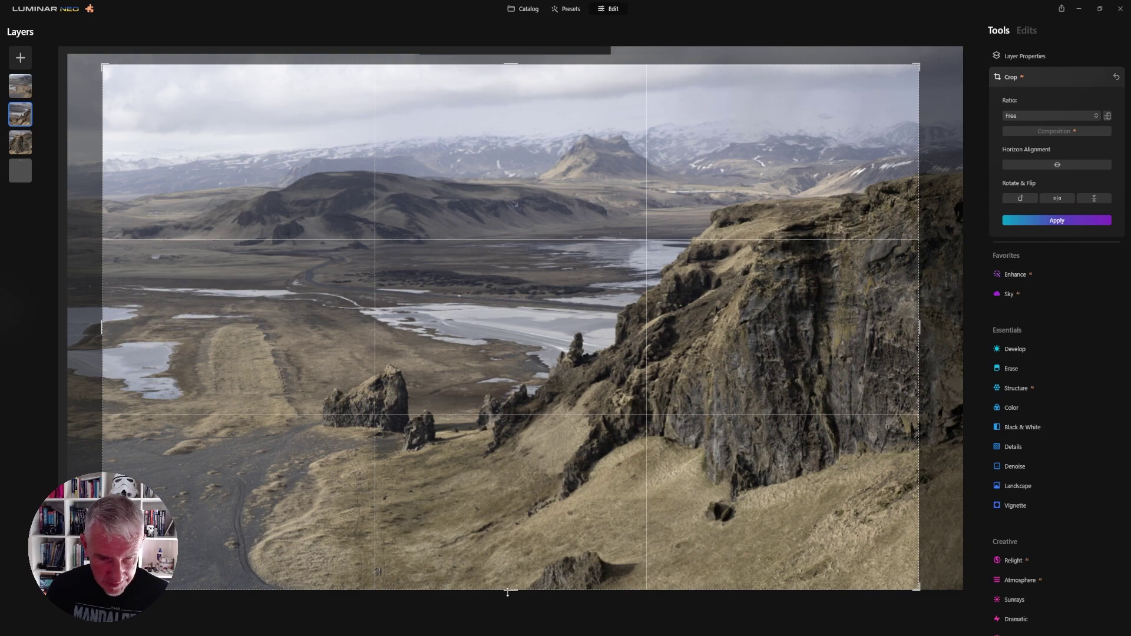
left_click_drag(510, 589, 511, 567)
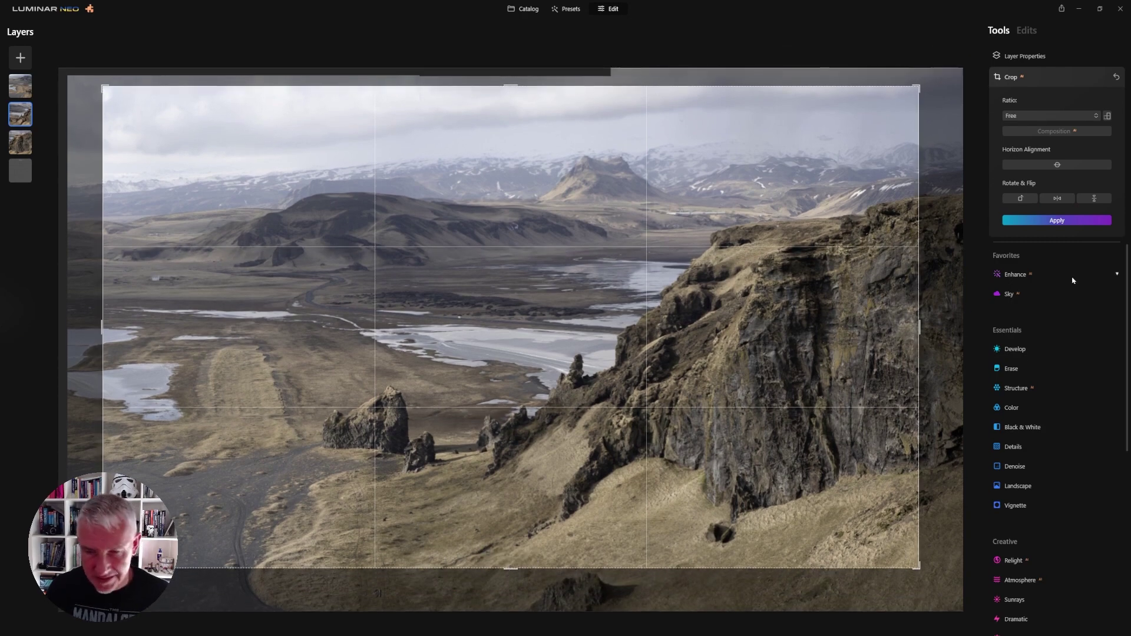
left_click_drag(919, 330, 940, 326)
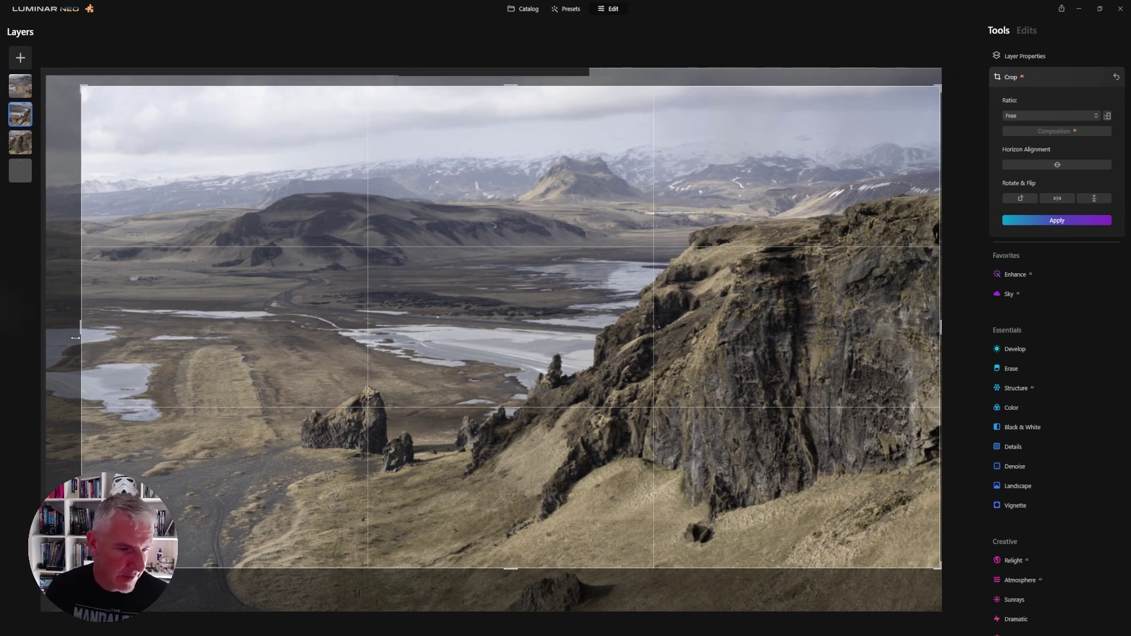
left_click_drag(78, 335, 59, 331)
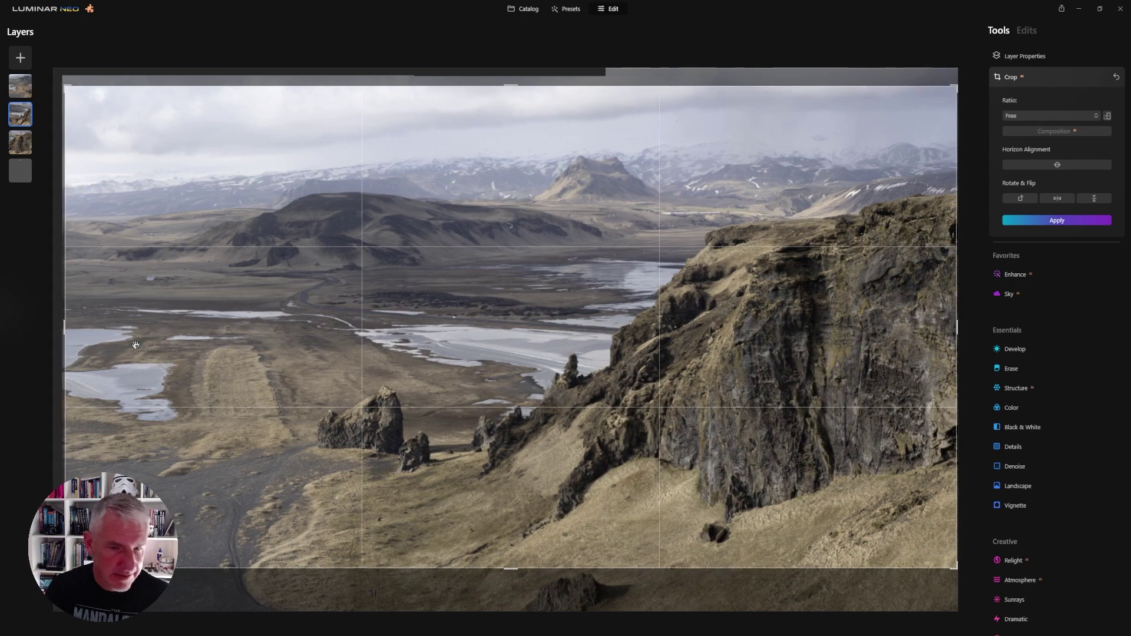
left_click(1060, 220)
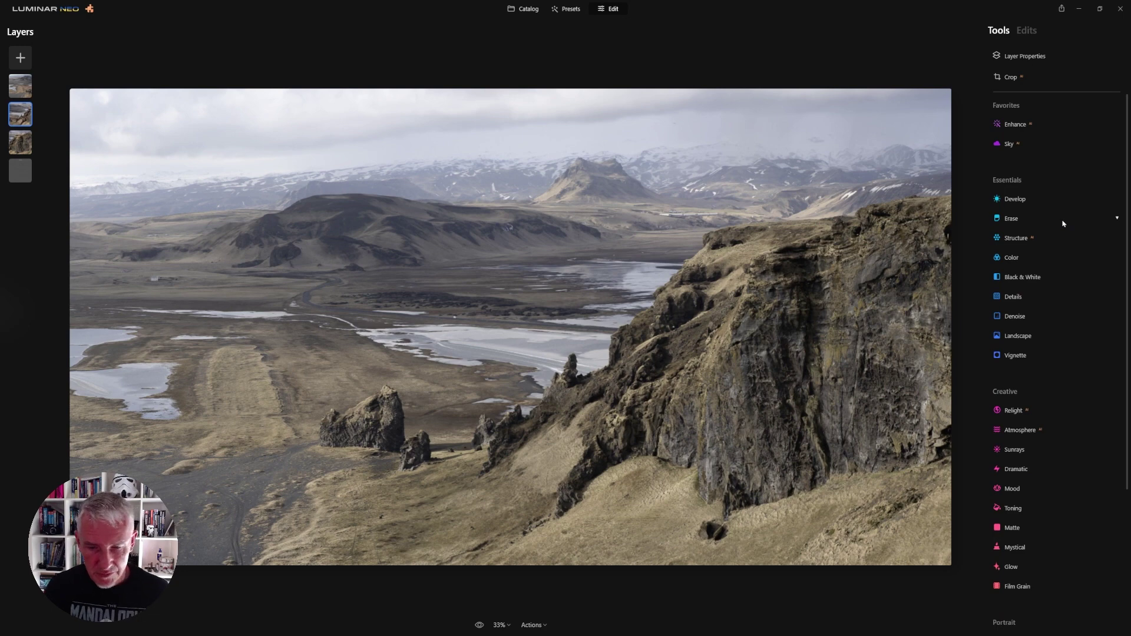